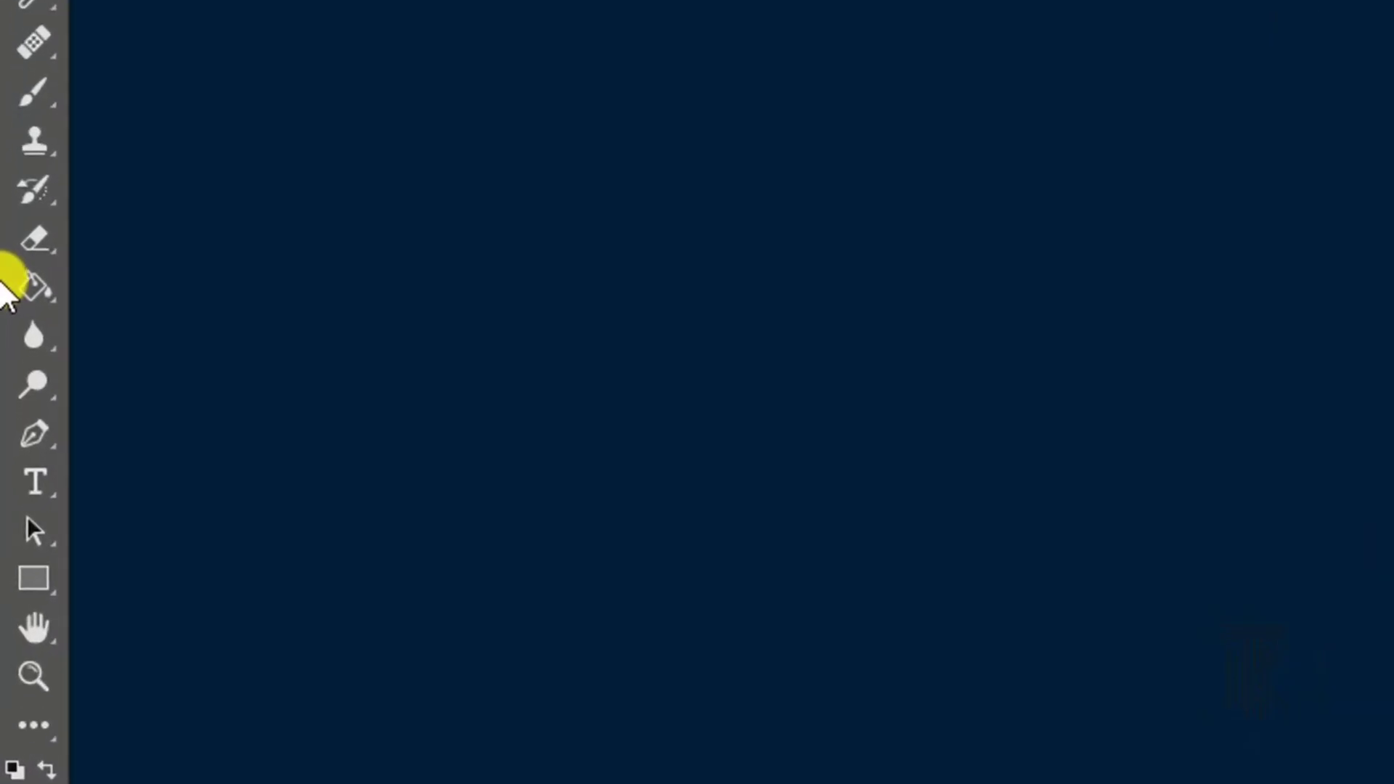
Activate the standard Eraser Tool from the group of eraser variants.
right_click(51, 251)
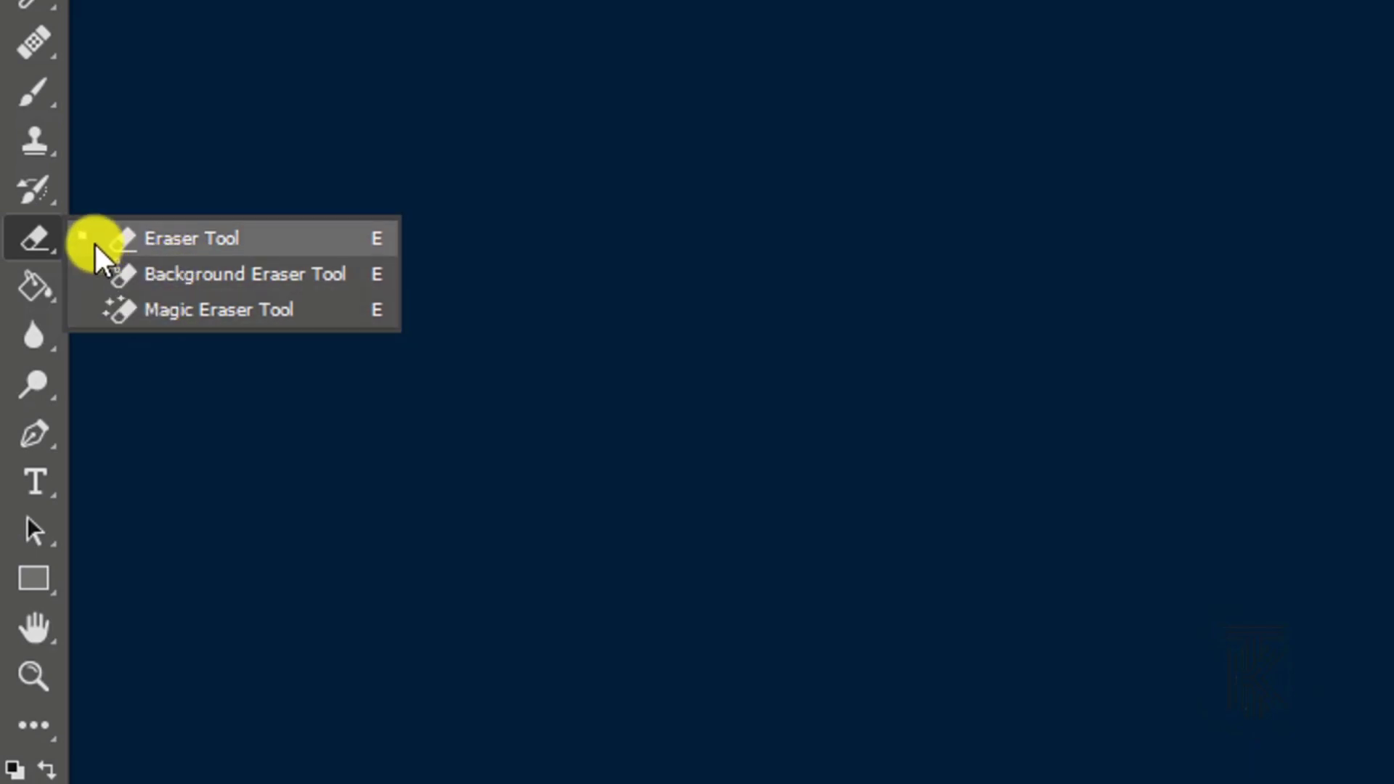
left_click(45, 240)
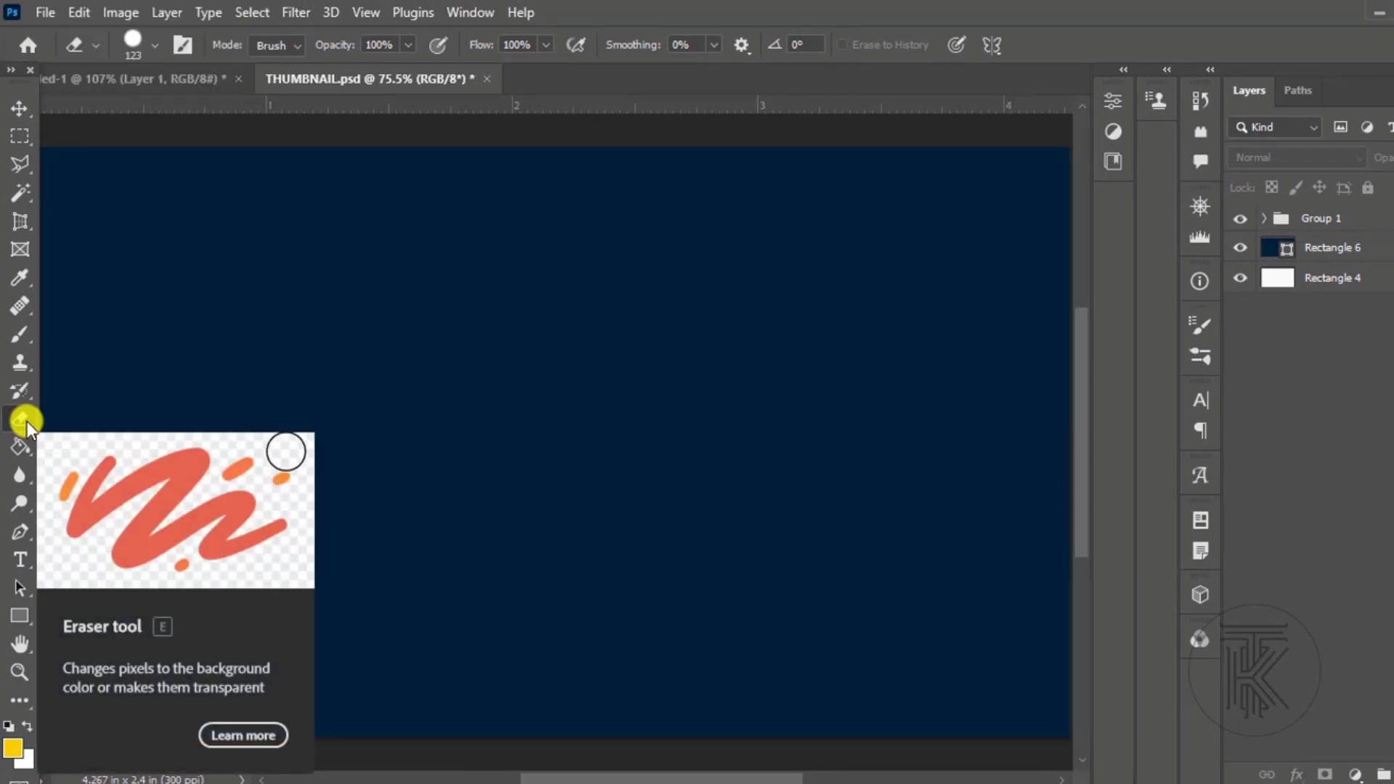
Add a new layer beneath Group 1 and paint a broad yellow Z-like shape on it with the 200 px Brush.
left_click(19, 335)
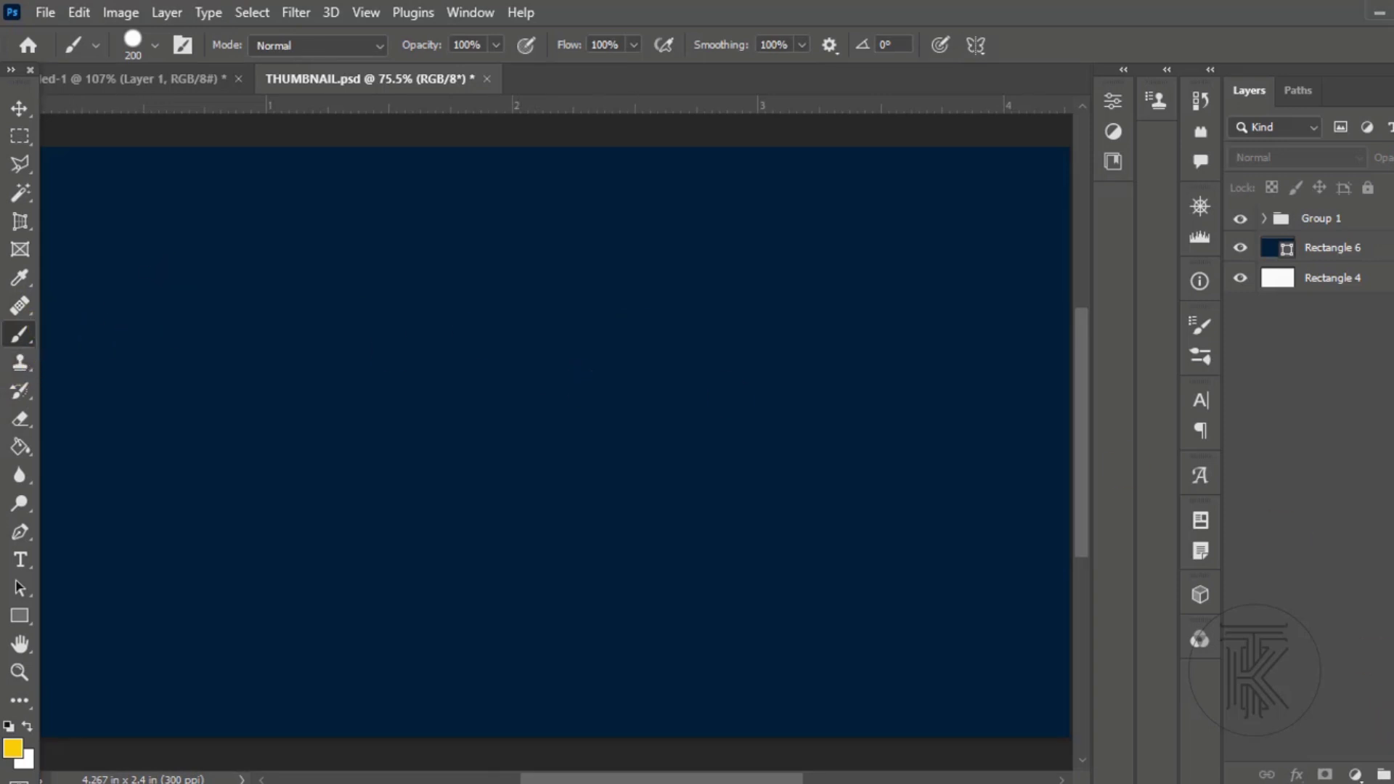
key("ctrl+alt+shift+n")
left_click_drag(1349, 211, 1344, 259)
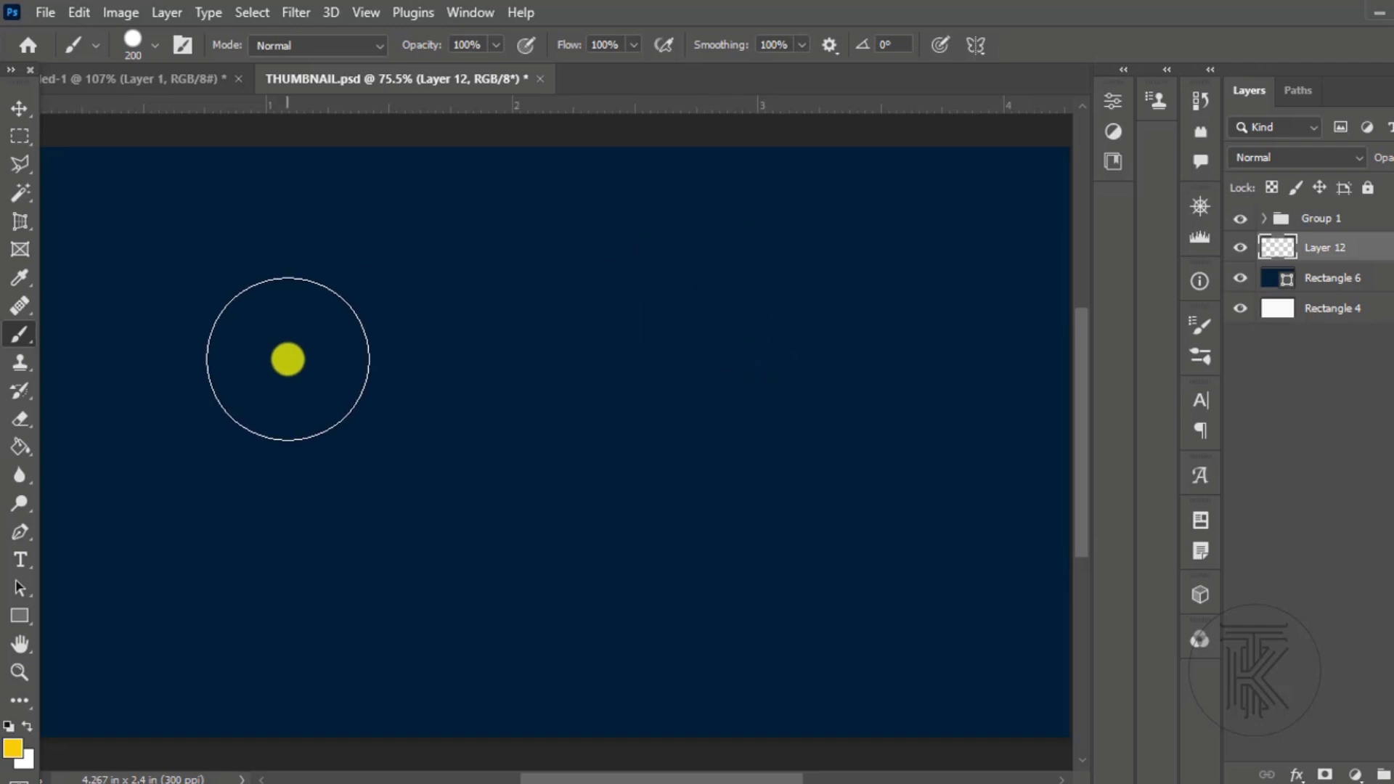
mouse_move(274, 359)
left_mouse_down()
mouse_move(436, 352)
mouse_move(582, 382)
mouse_move(848, 386)
mouse_move(835, 387)
left_mouse_up()
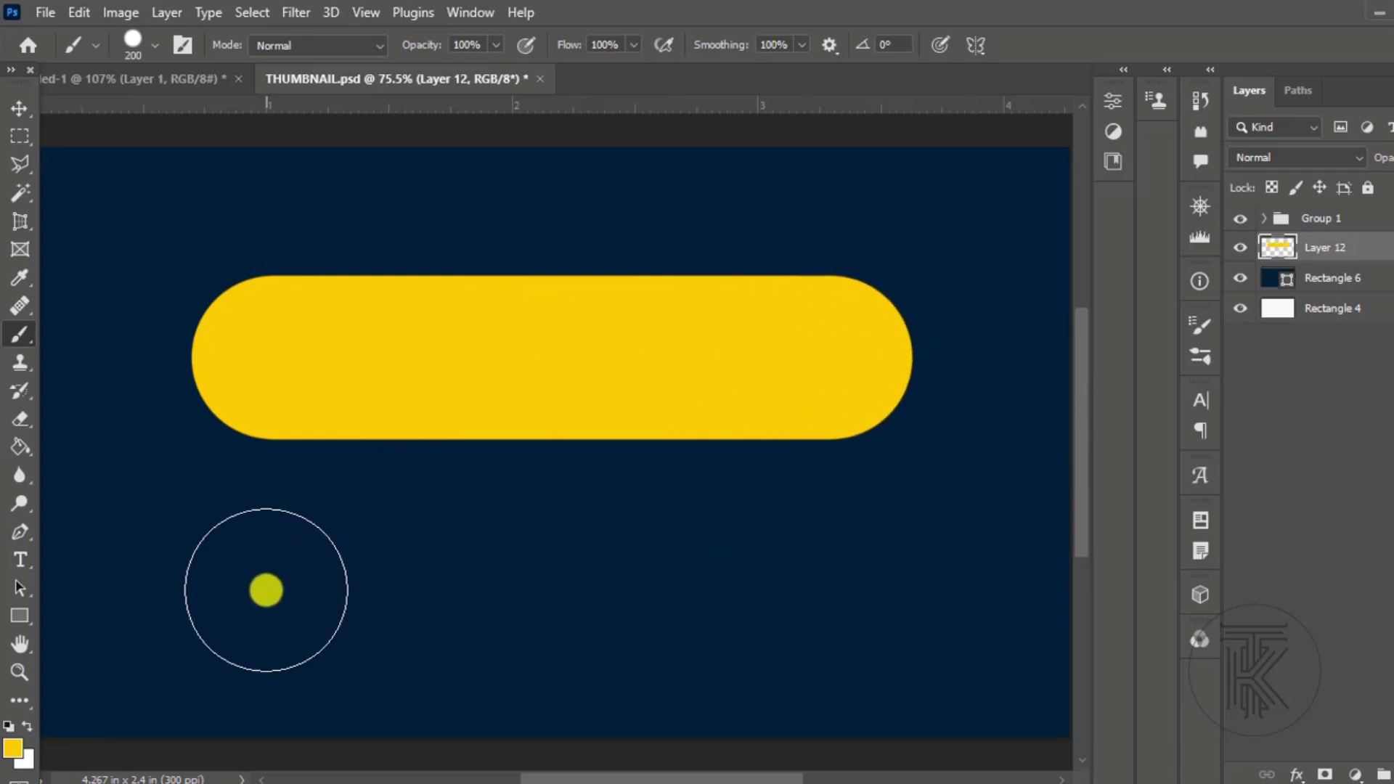
mouse_move(266, 590)
left_mouse_down()
mouse_move(522, 614)
mouse_move(980, 620)
left_mouse_up()
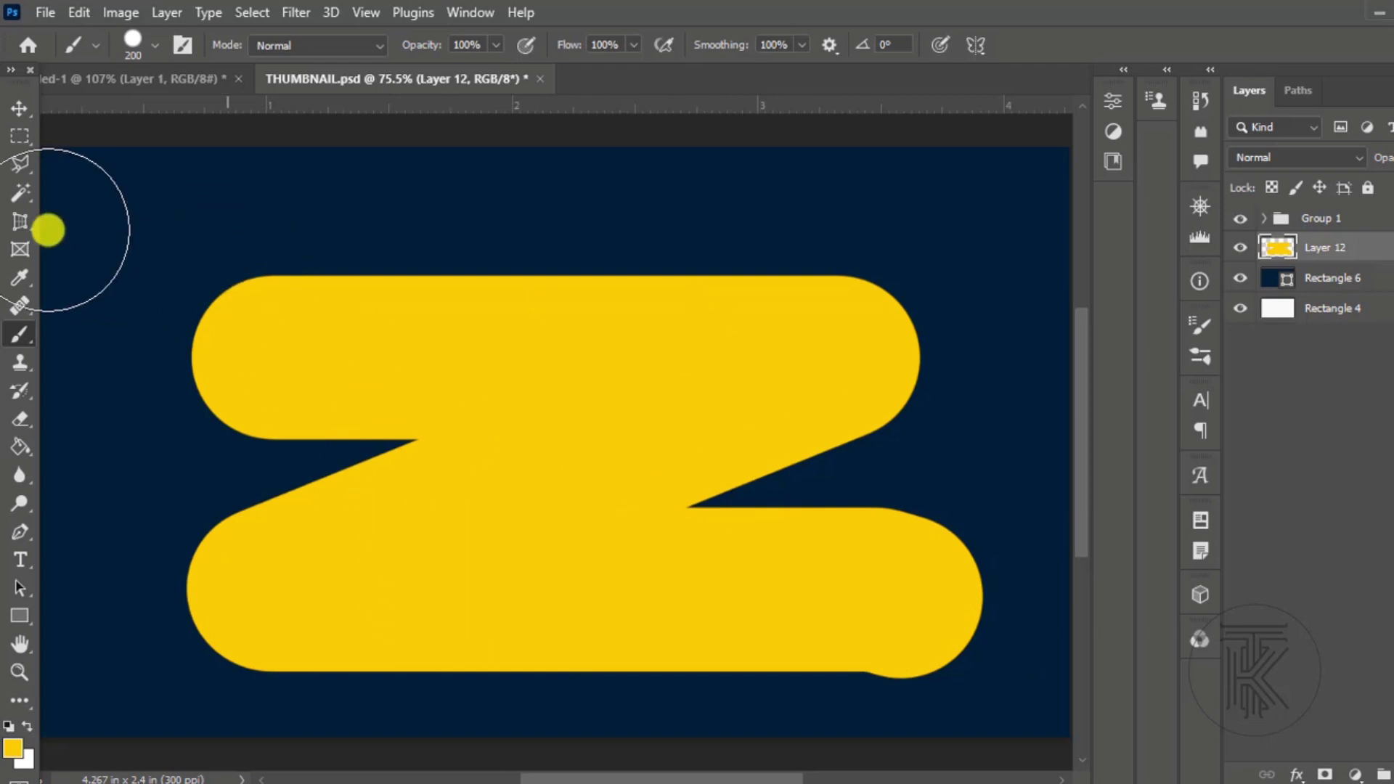
Activate the Eraser tool on the painted layer and look over its brush size and hardness options.
left_click(21, 420)
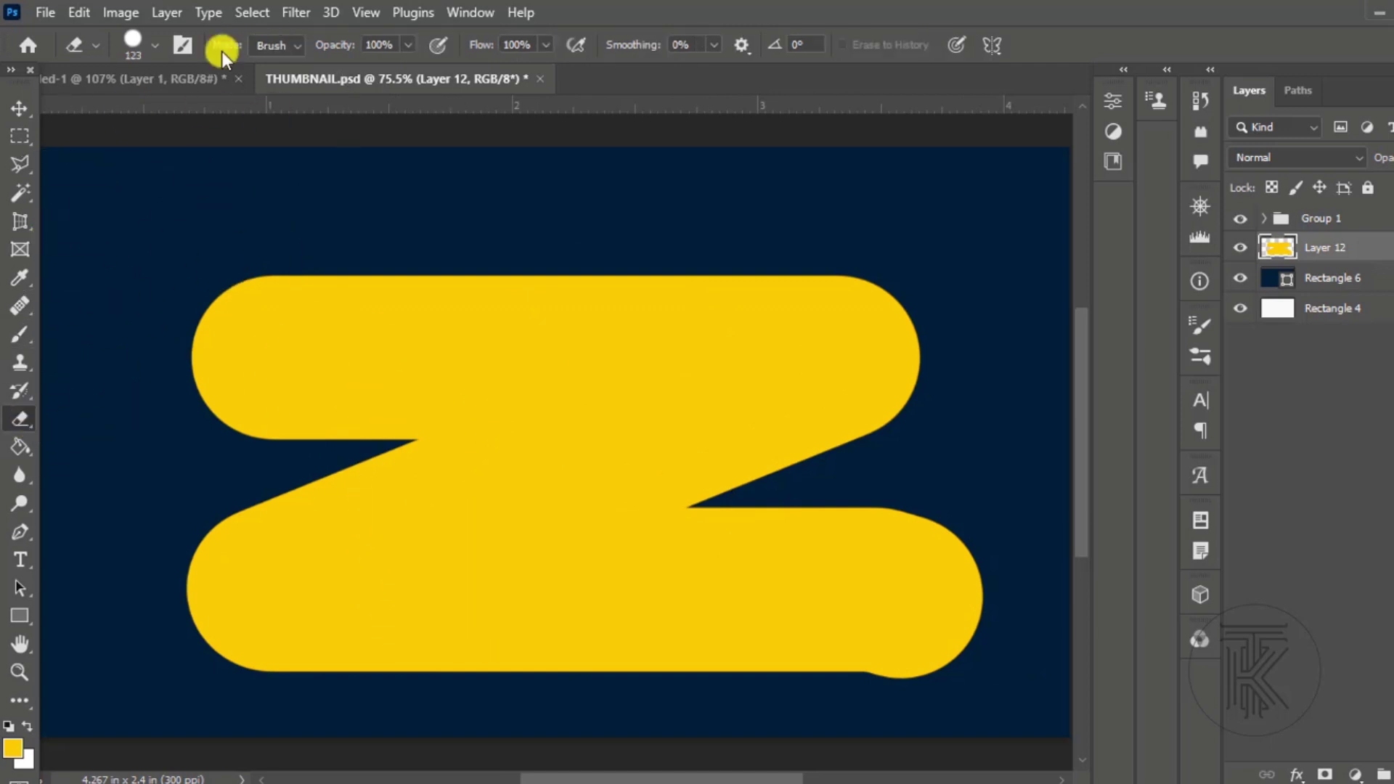
left_click(147, 51)
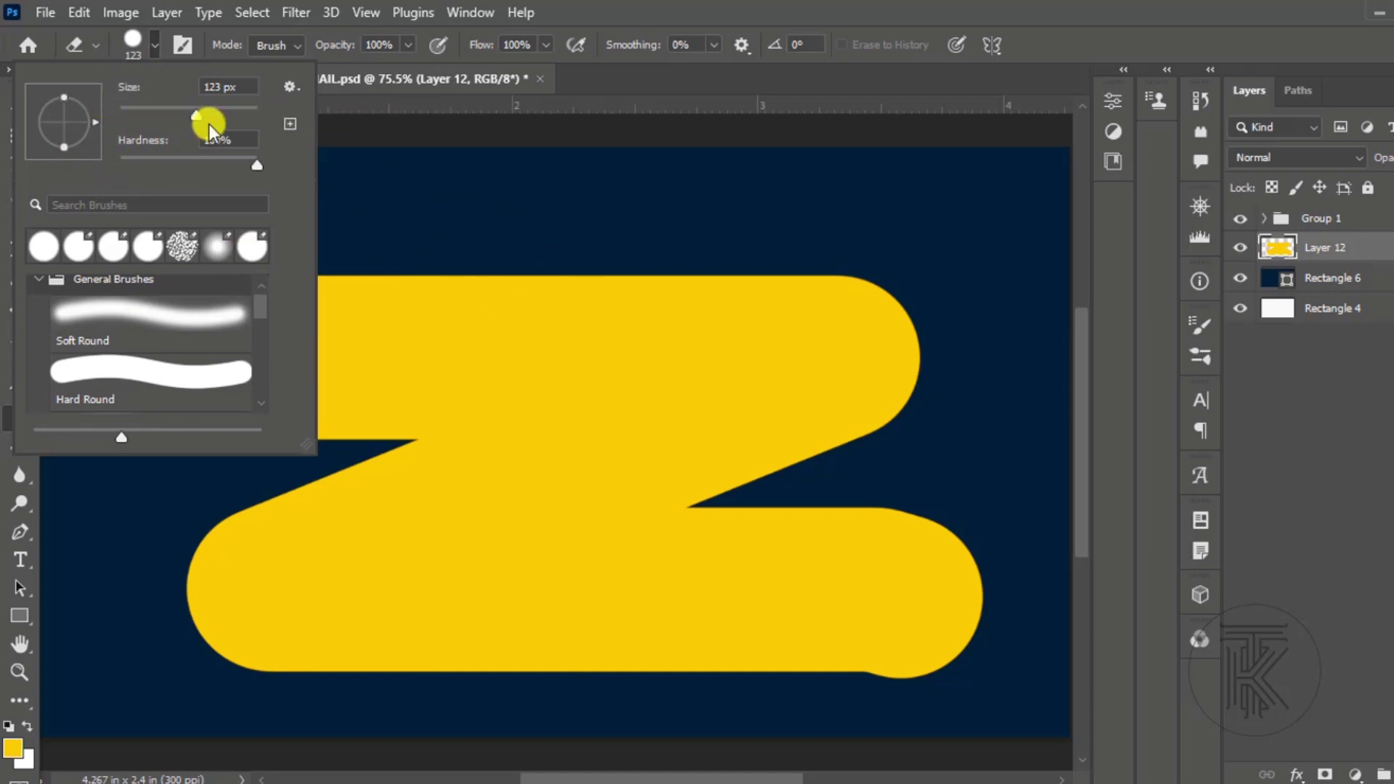
left_click(151, 54)
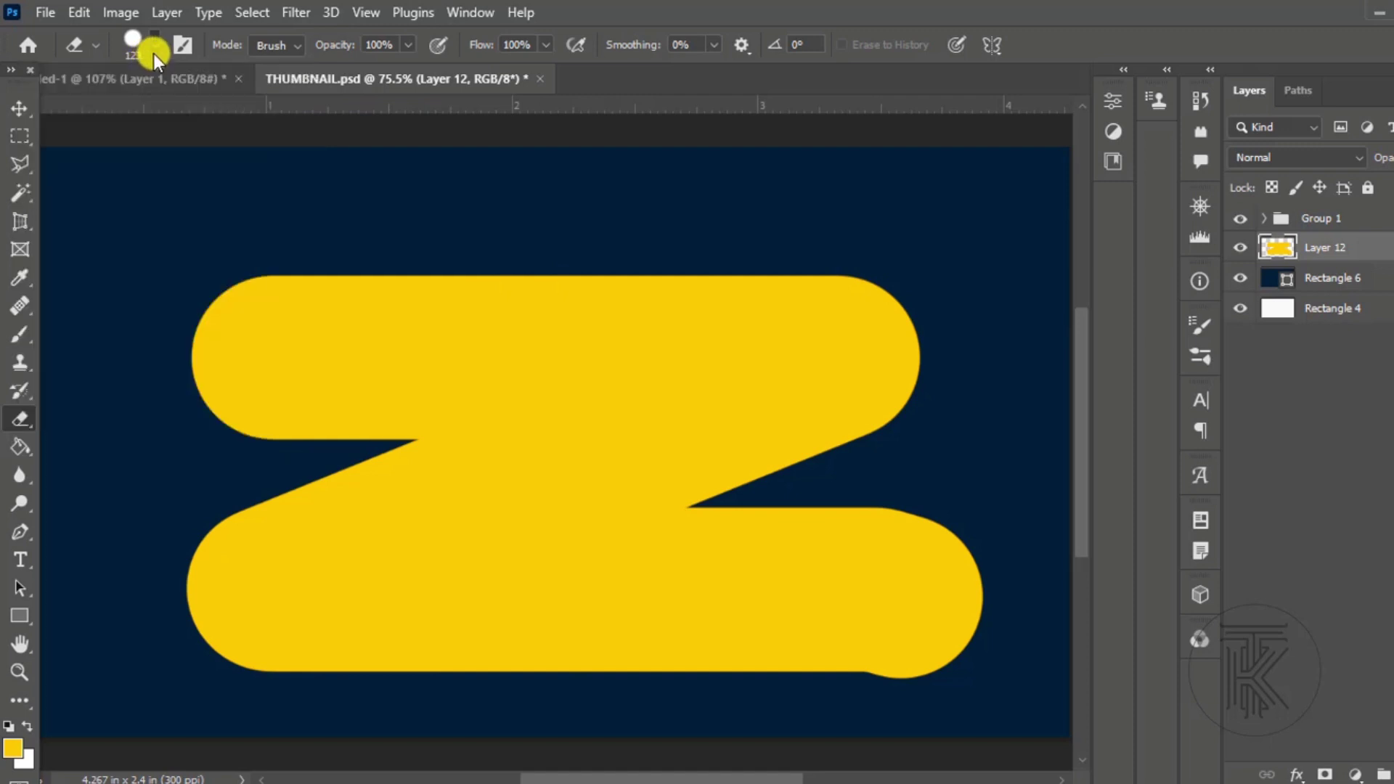
left_click(154, 53)
left_click(152, 54)
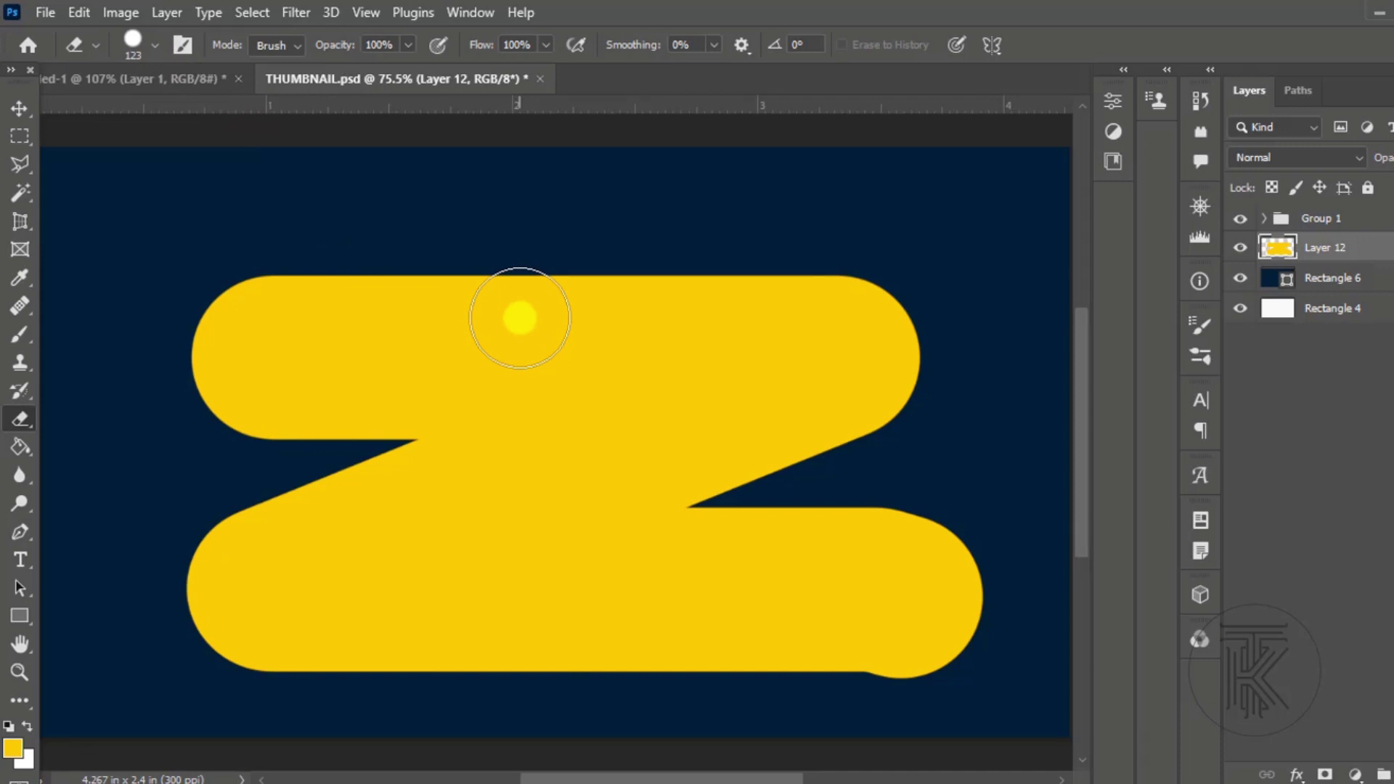
left_click(159, 45)
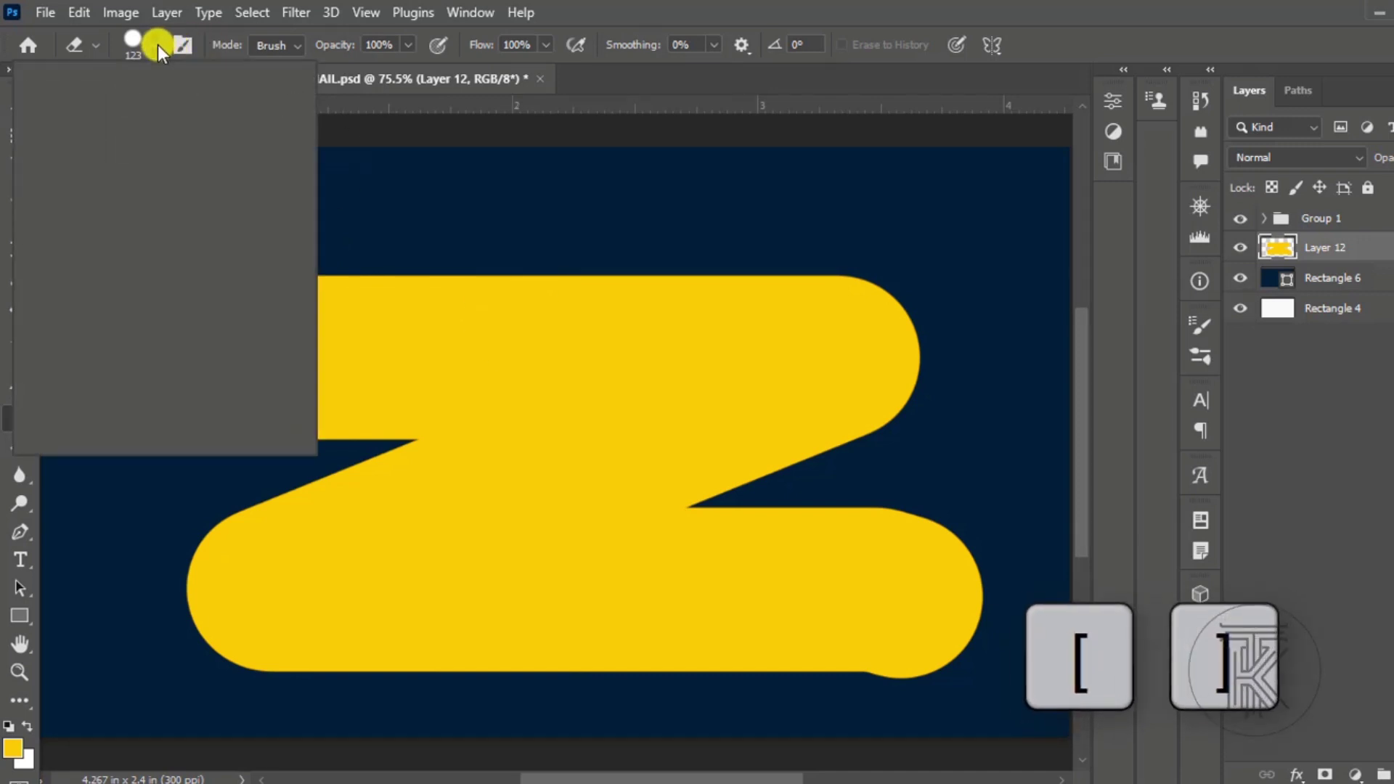
left_click(416, 269)
Enlarge the eraser tip to 300 px and bring it back down to 150 px.
key("bracketright")
key("bracketright")
key("bracketright")
key("bracketright")
key("bracketright")
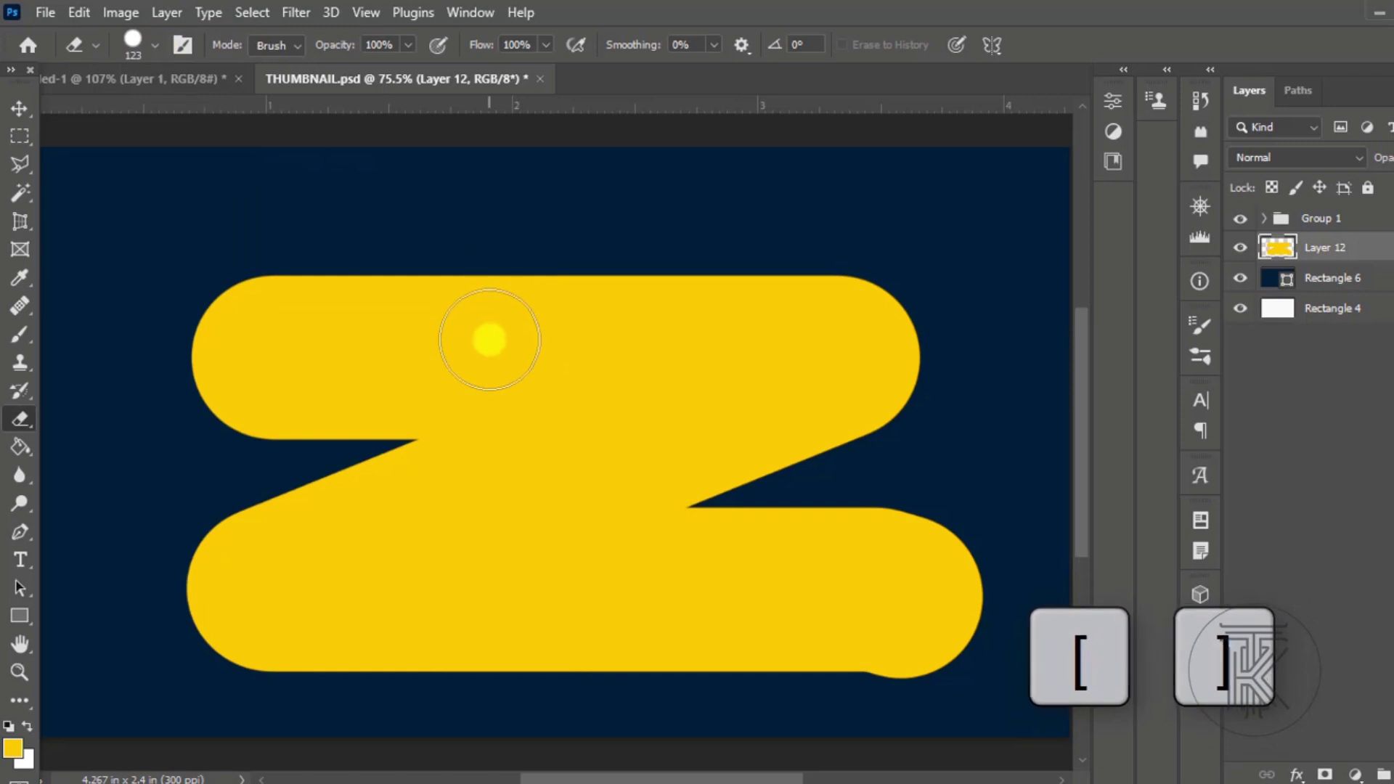
key("bracketright")
key("bracketleft")
key("bracketleft")
key("bracketleft")
key("bracketright")
left_click(153, 45)
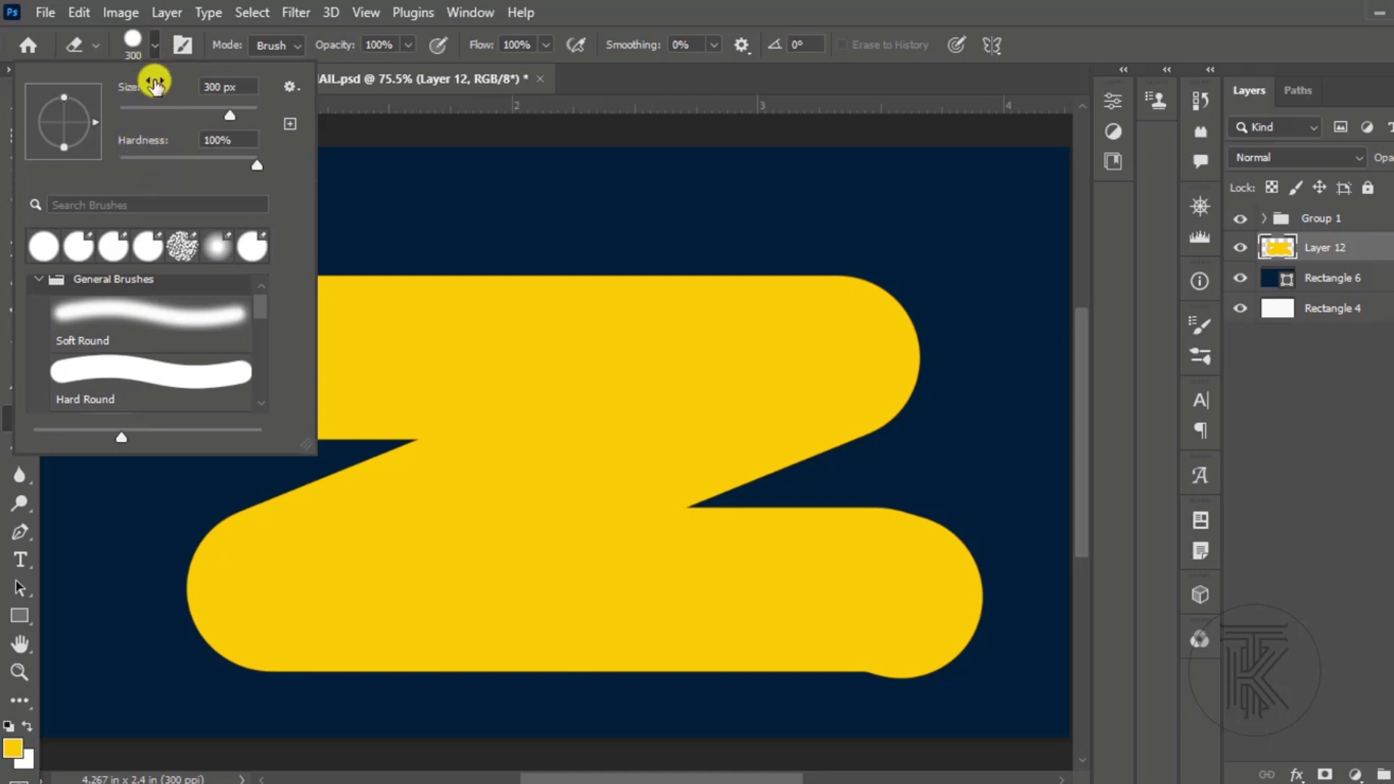
left_click(155, 52)
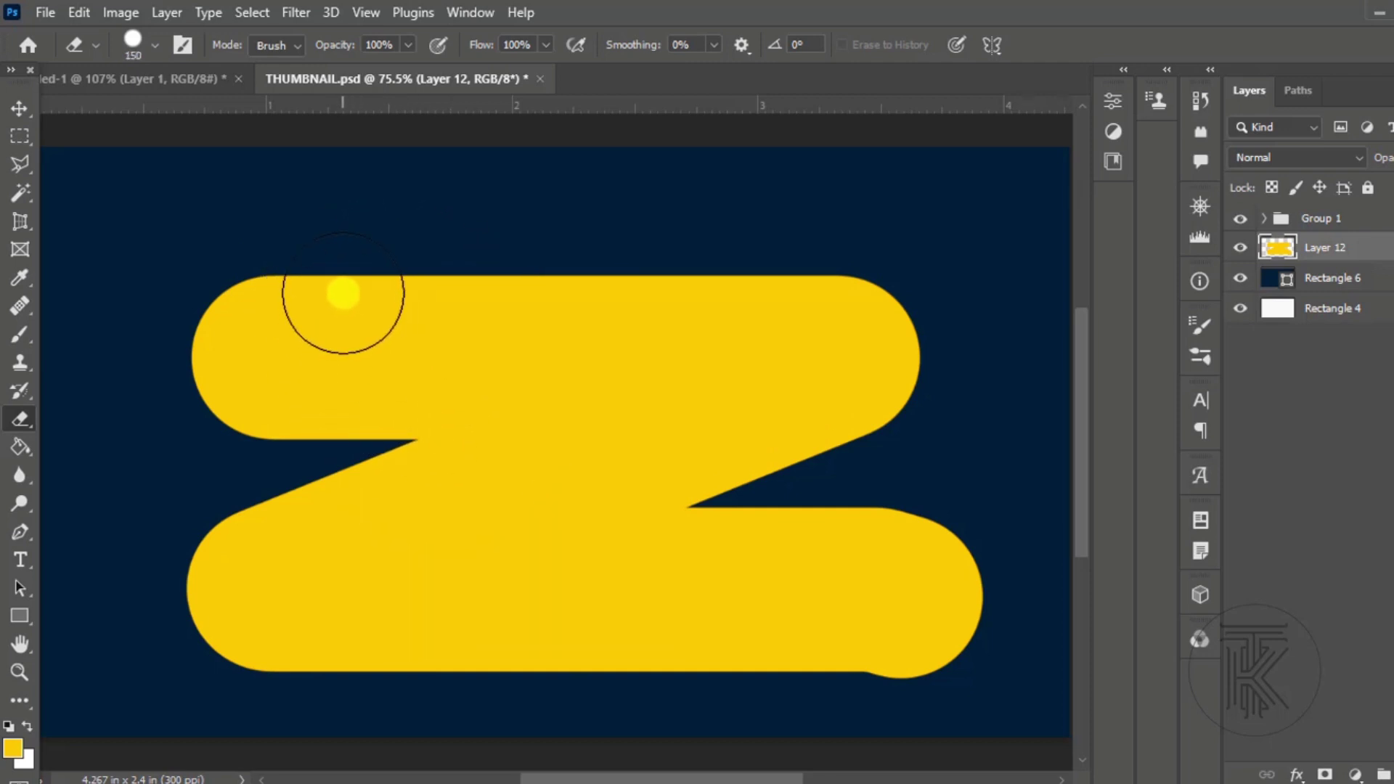
Erase a diagonal strip through the upper yellow band at 100% hardness and a second one beside it at 34% hardness.
mouse_move(349, 273)
left_mouse_down()
mouse_move(289, 402)
mouse_move(286, 454)
left_mouse_up()
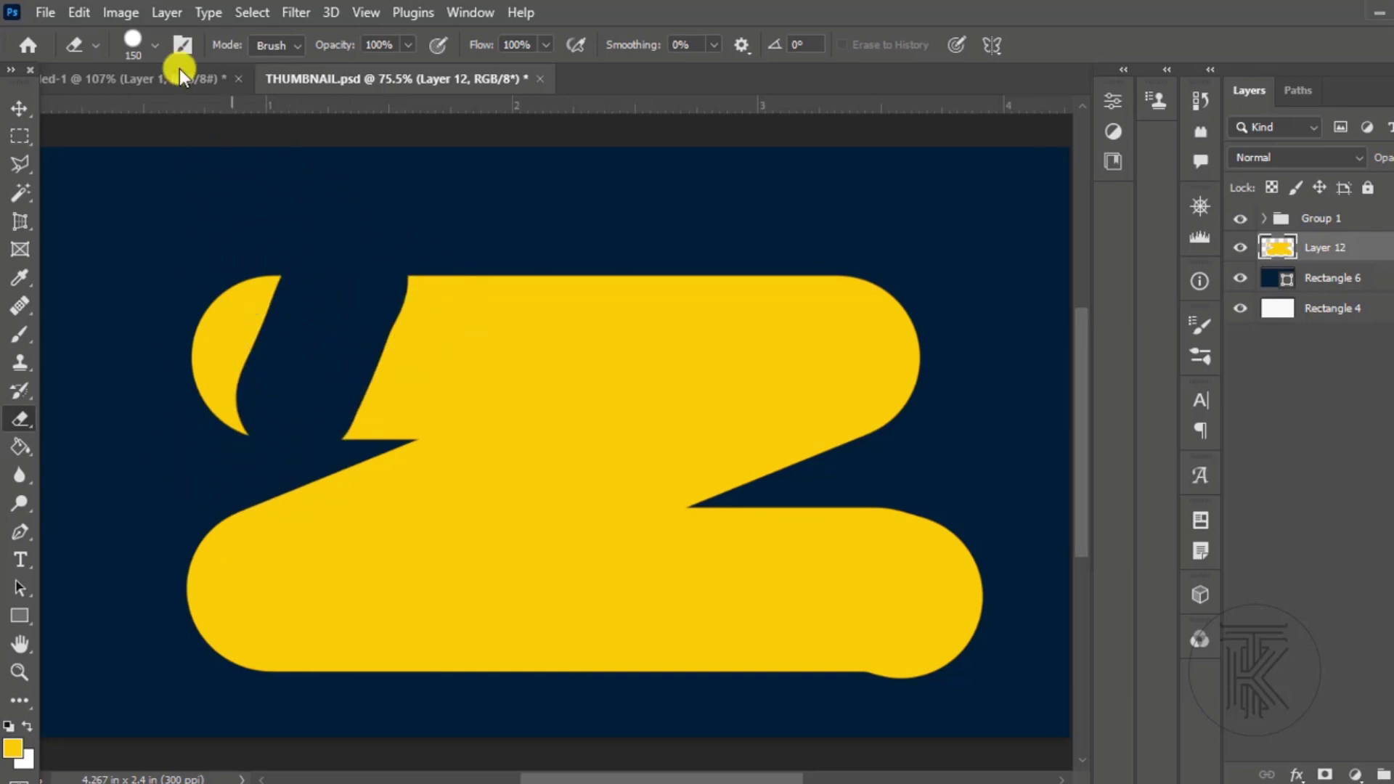
left_click(159, 45)
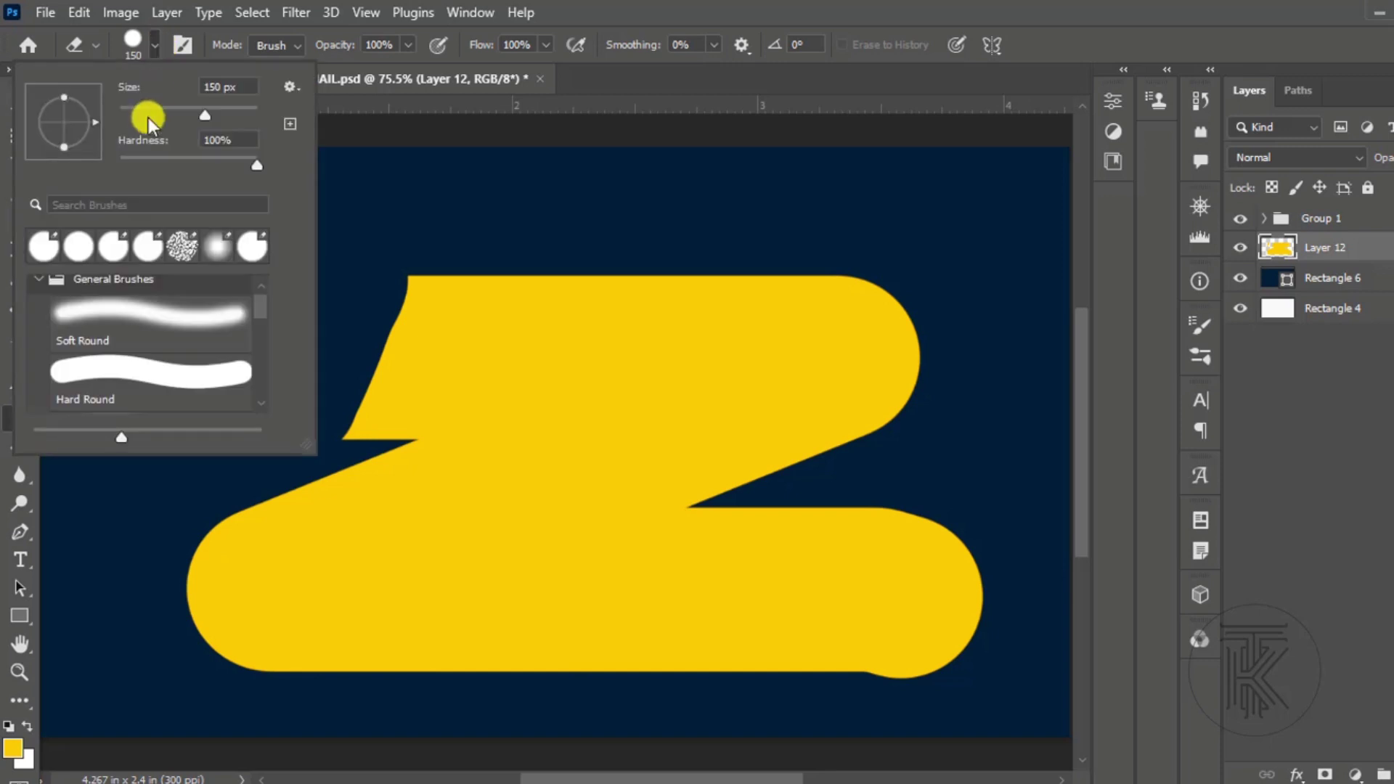
left_click(144, 160)
left_click_drag(164, 160, 167, 158)
left_click(155, 46)
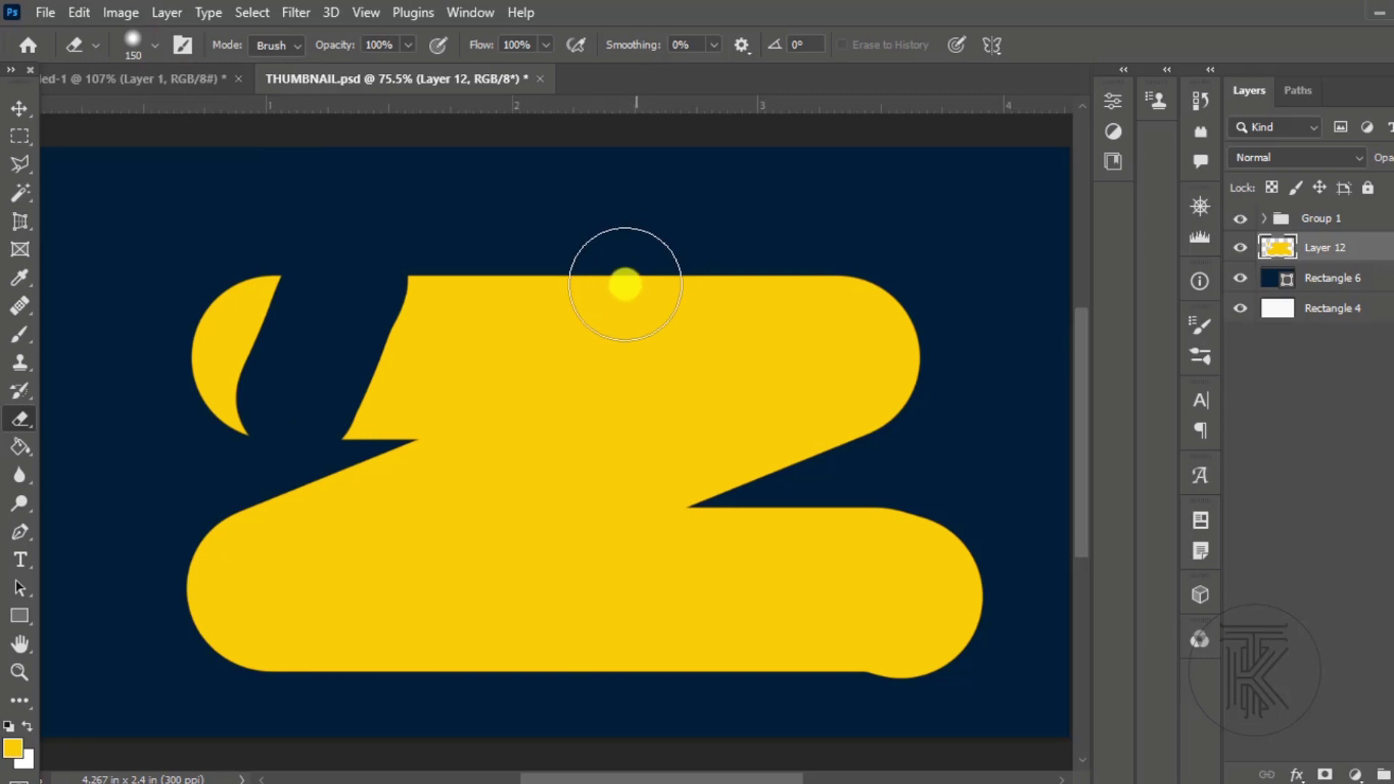
left_click_drag(625, 283, 508, 483)
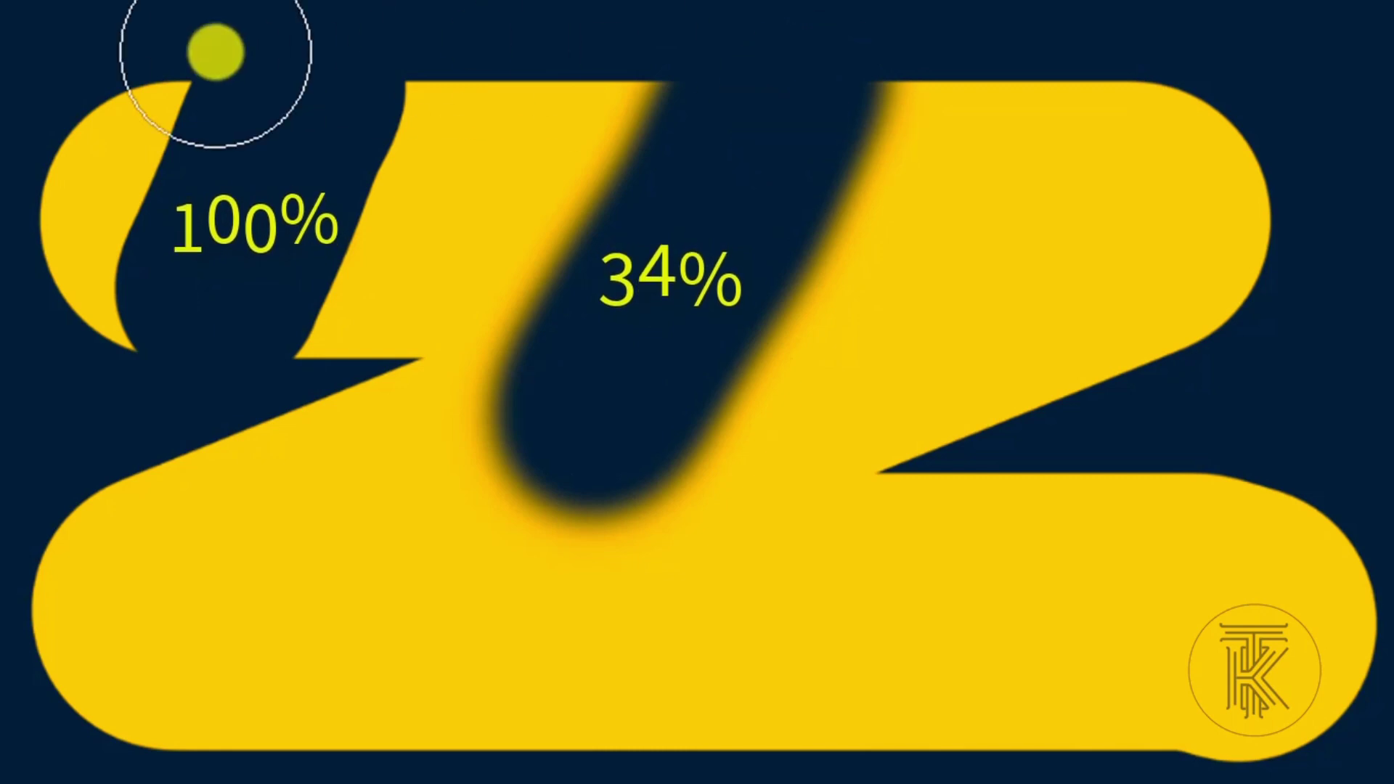
Undo both erased strips and set the eraser hardness back to 100%.
key("ctrl+z")
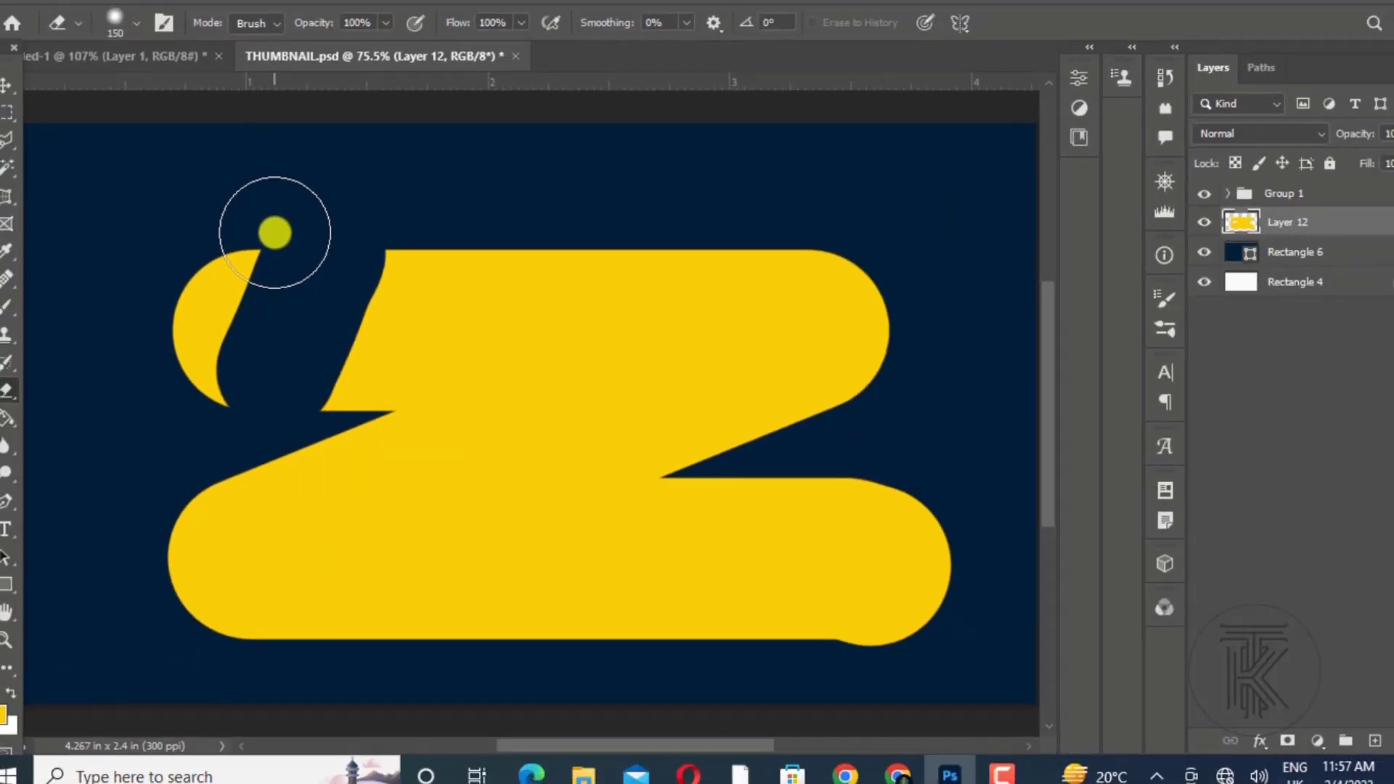
key("ctrl+z")
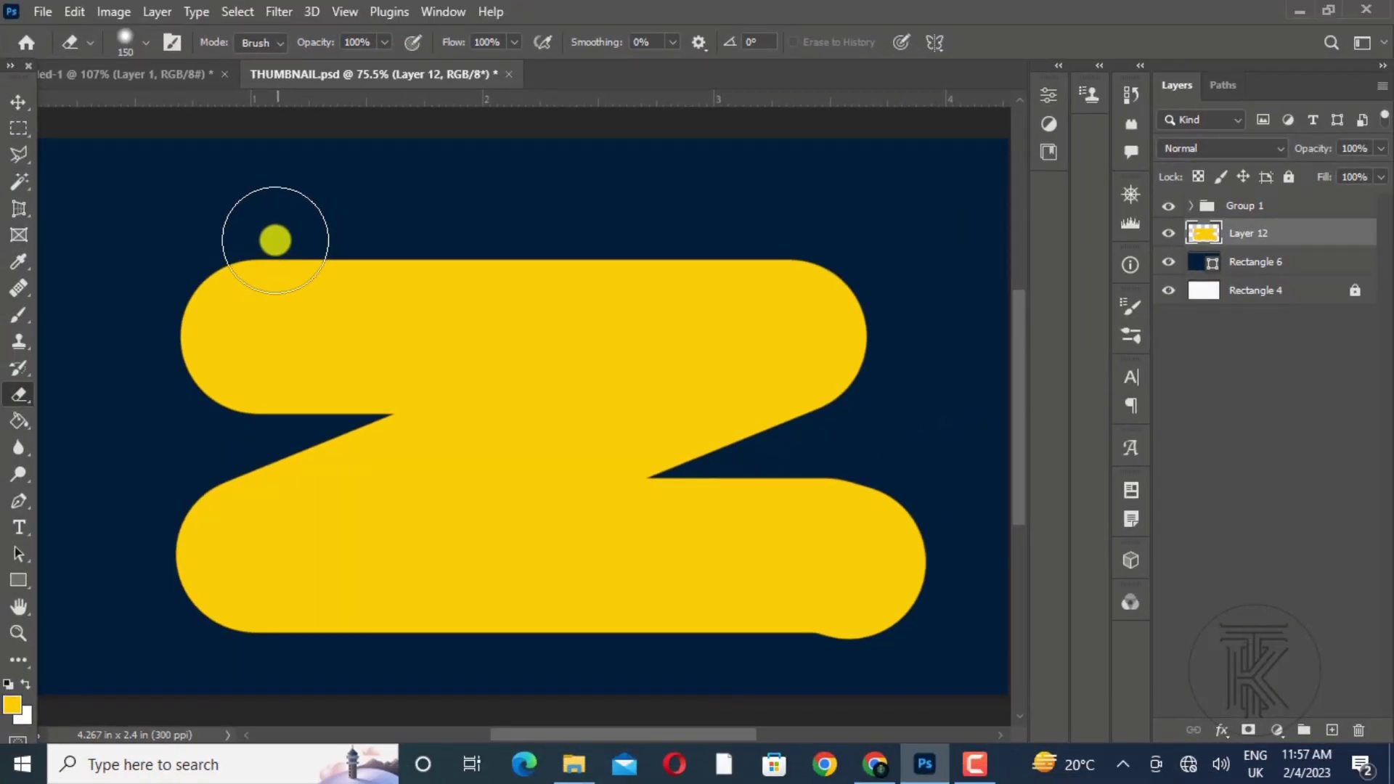
left_click(147, 42)
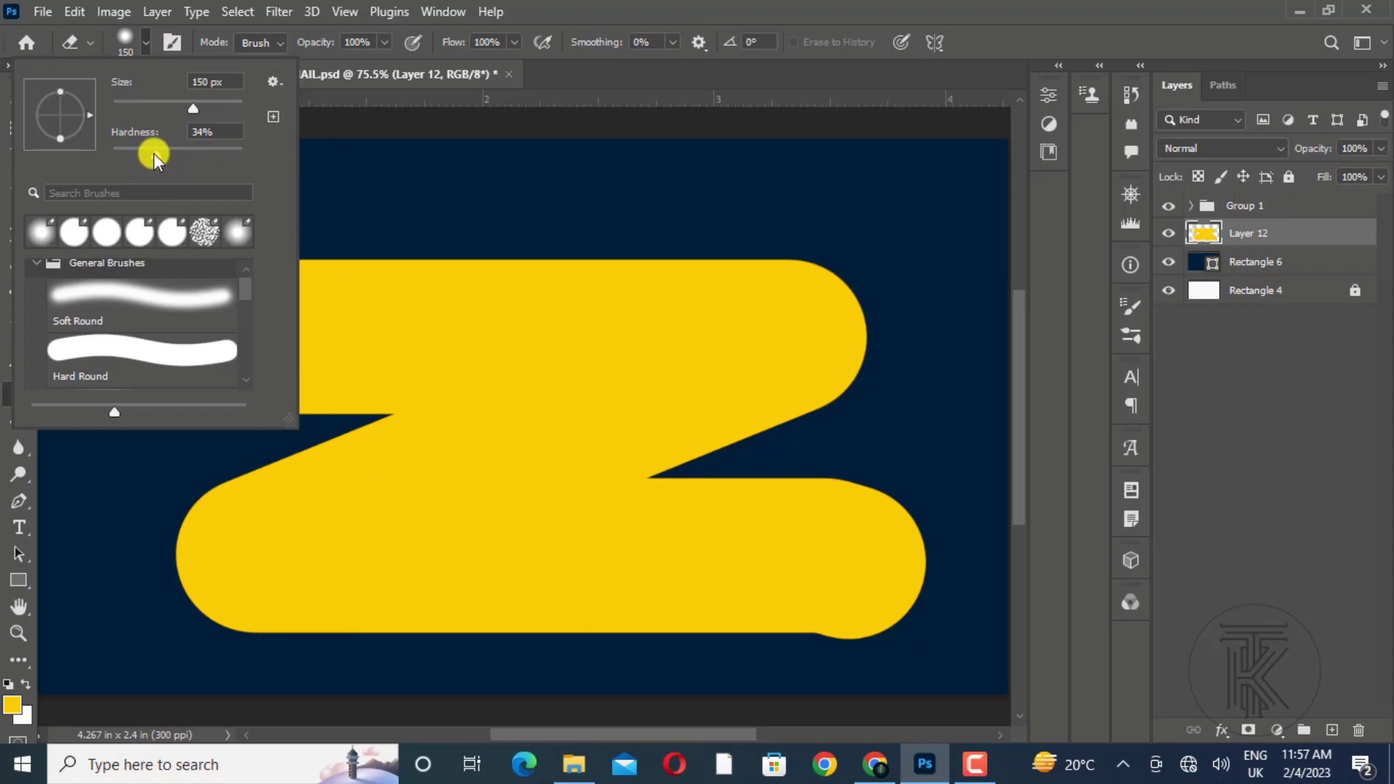
left_click_drag(155, 154, 529, 155)
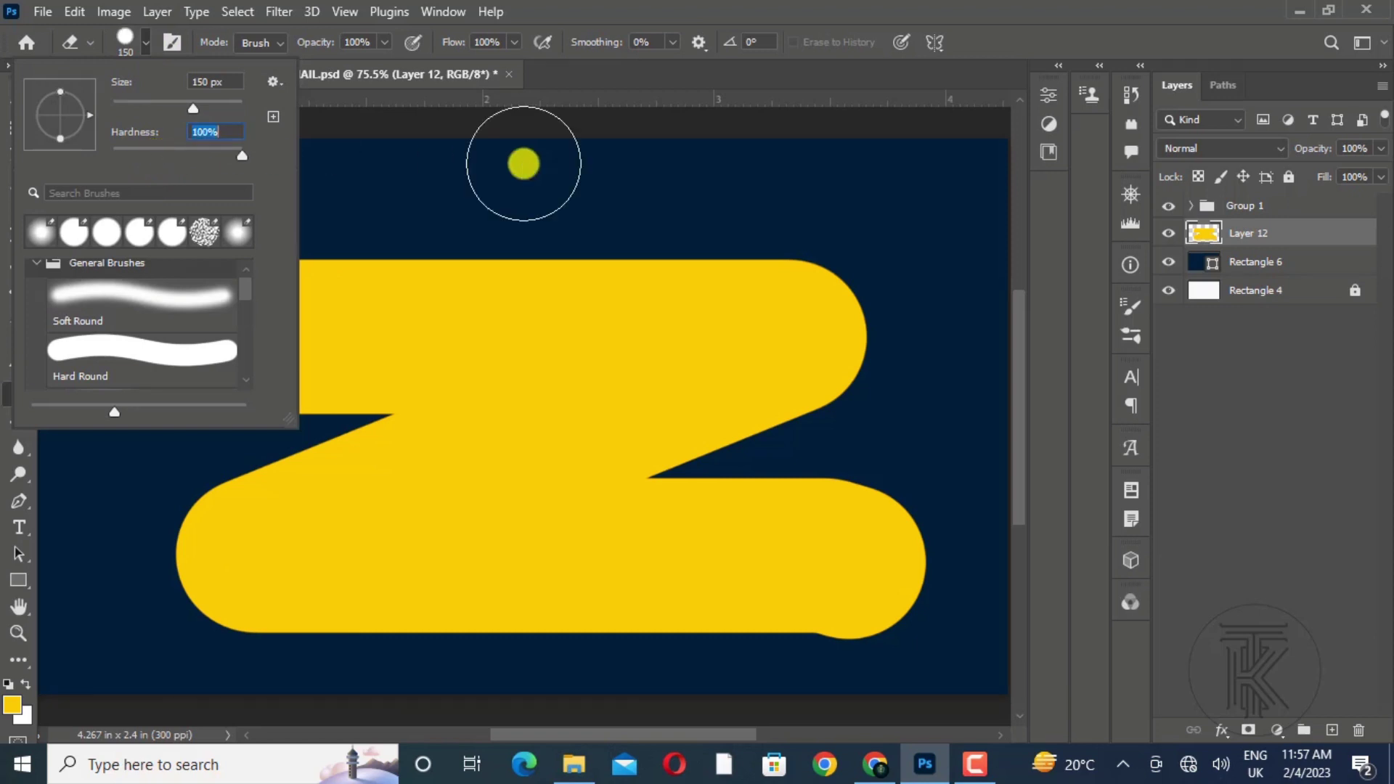
left_click(146, 41)
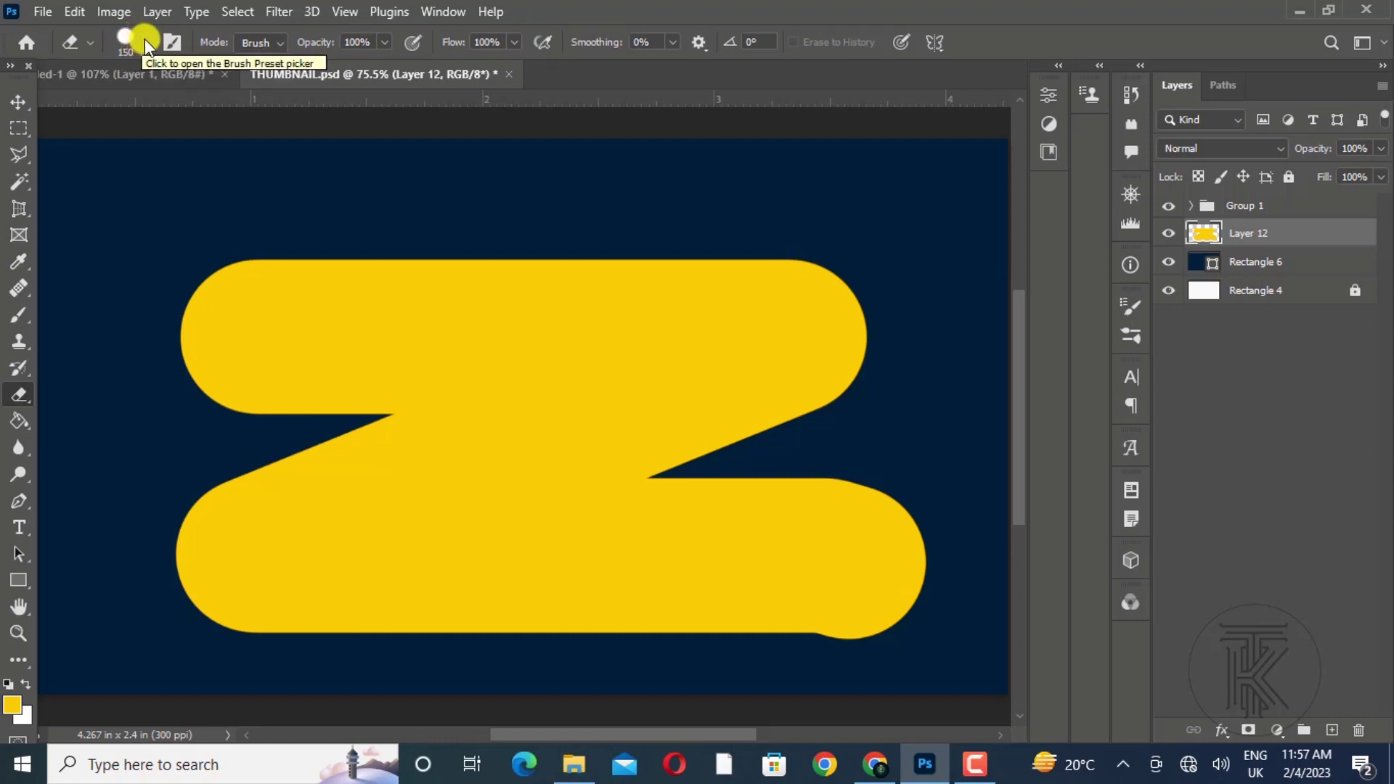
Choose the 80 px scattered-dots brush tip for the eraser, test it with a looping stroke over the yellow shape, and undo the stroke.
left_click(175, 43)
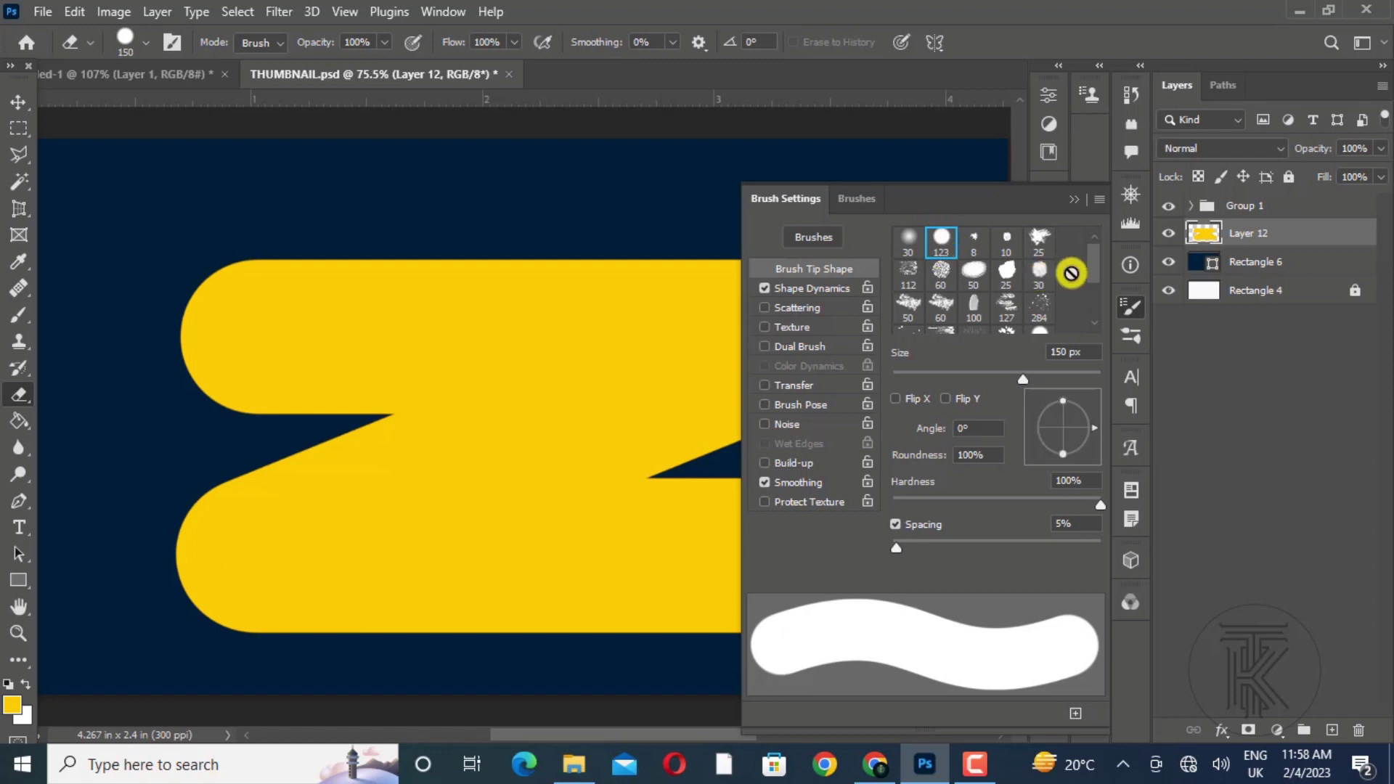
scroll(1096, 282, "down", 2)
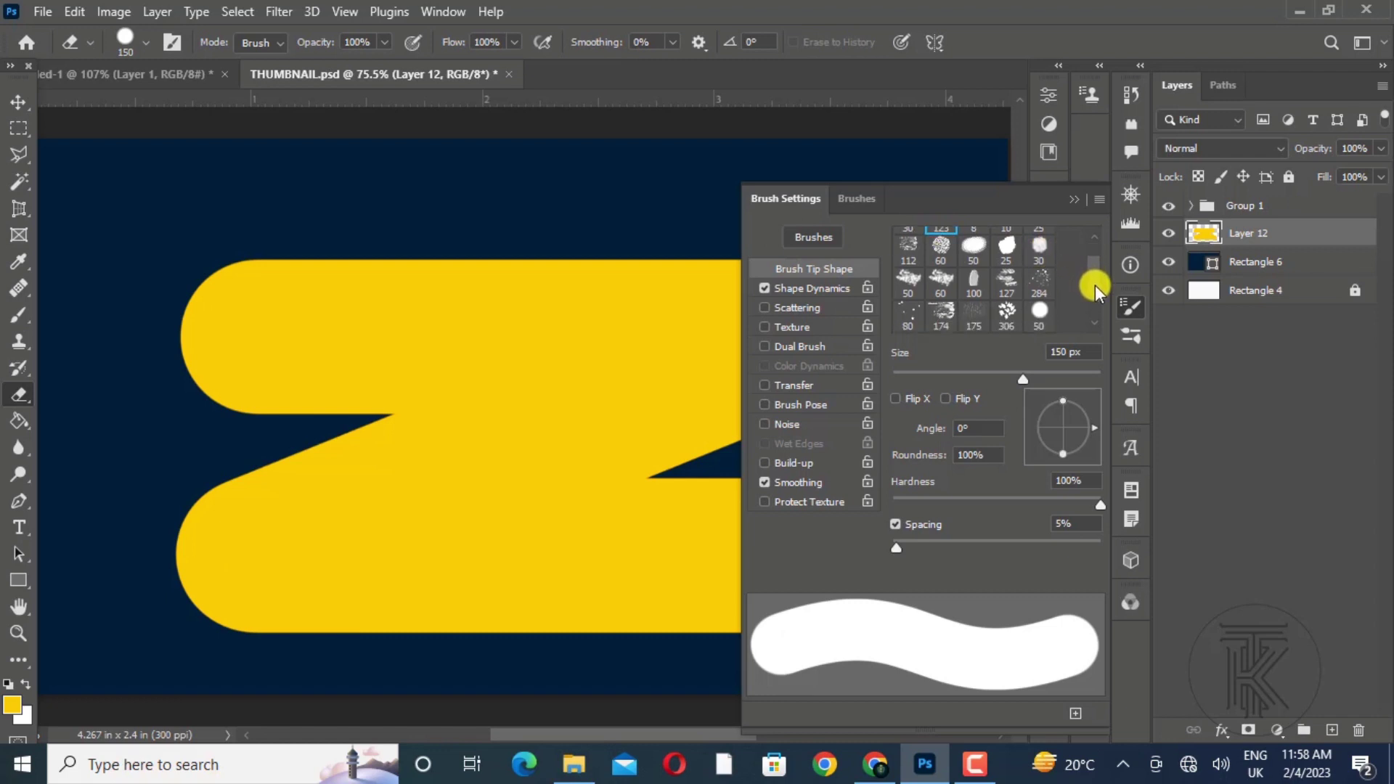
left_click(908, 299)
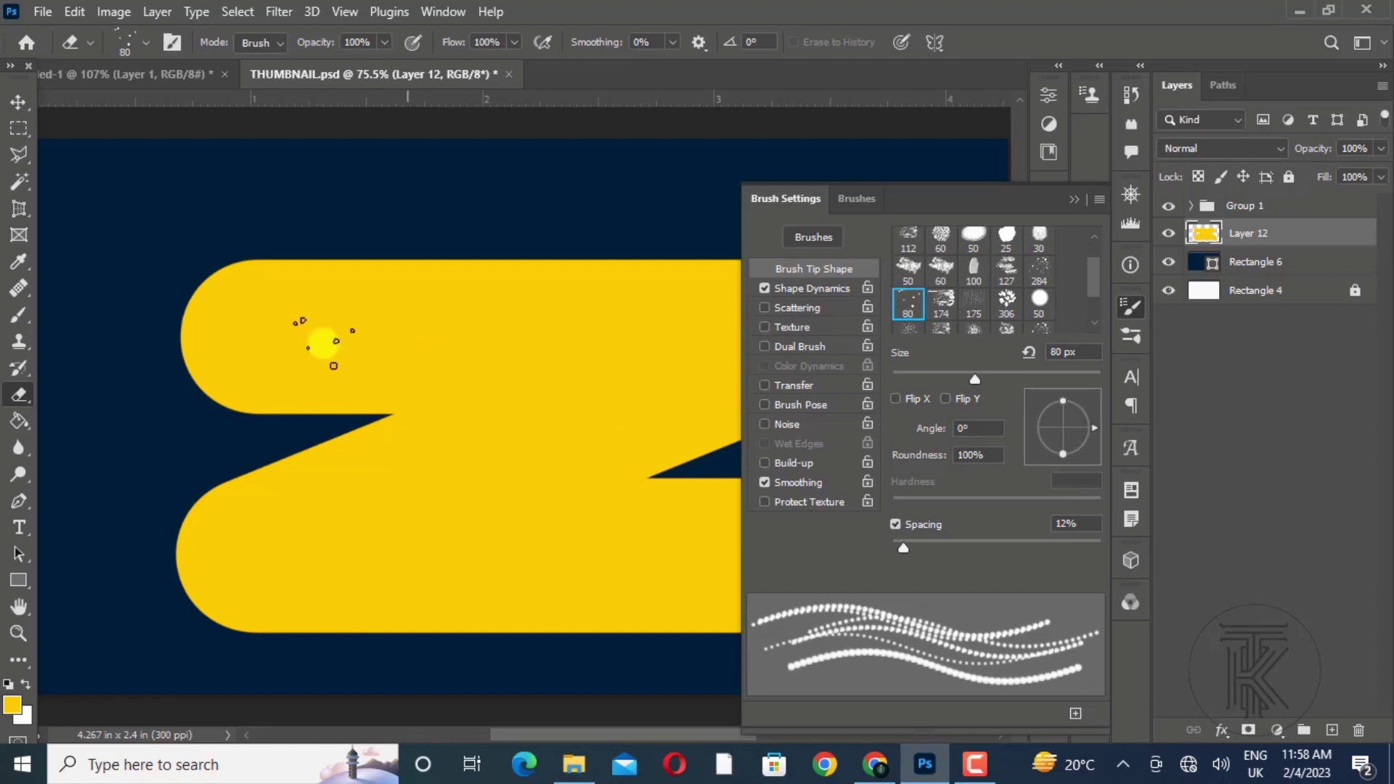
mouse_move(314, 346)
left_mouse_down()
mouse_move(363, 323)
mouse_move(425, 342)
mouse_move(450, 405)
mouse_move(432, 456)
mouse_move(424, 420)
mouse_move(454, 381)
mouse_move(494, 375)
mouse_move(538, 428)
mouse_move(512, 522)
mouse_move(350, 556)
mouse_move(333, 536)
mouse_move(404, 510)
mouse_move(577, 570)
left_mouse_up()
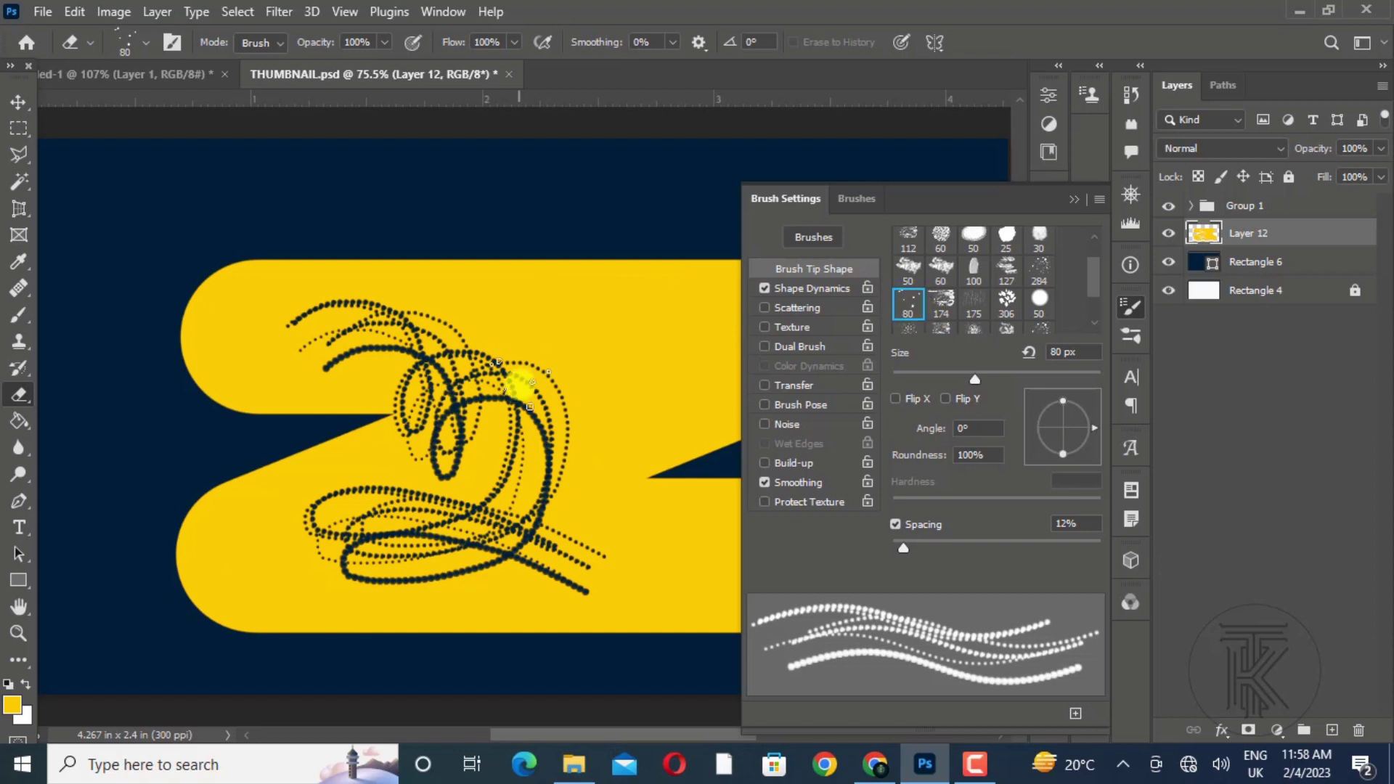
left_click(1075, 196)
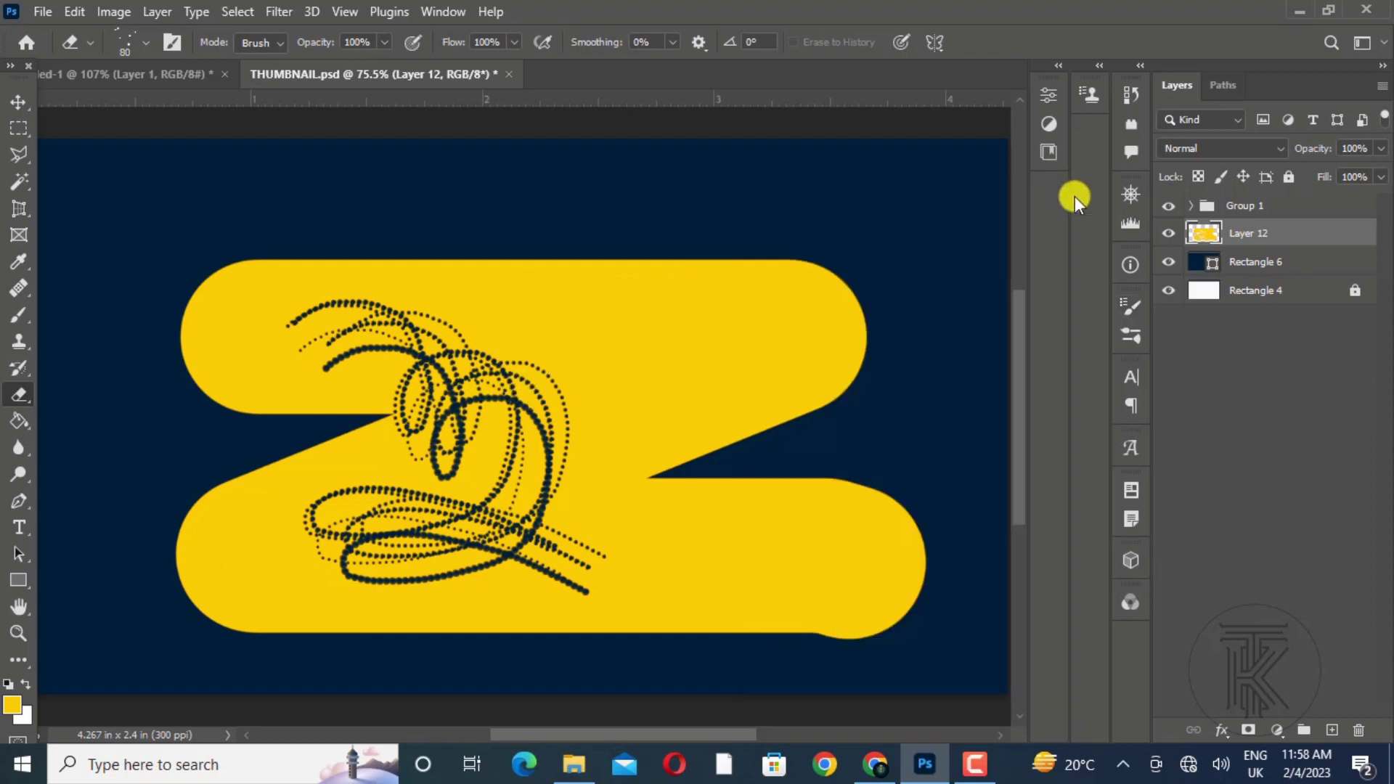
key("ctrl+z")
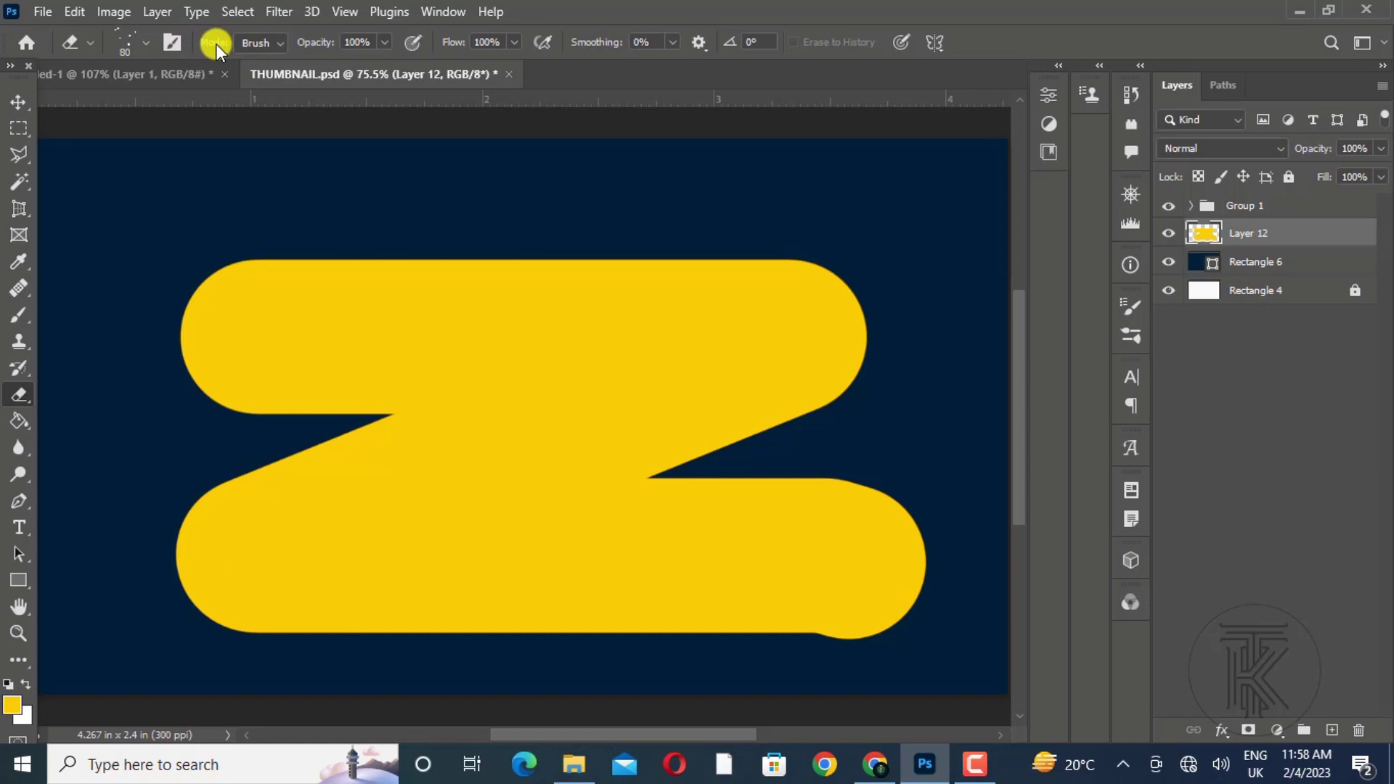
Switch the eraser mode to Block and erase straight, stepped and freehand strips through the middle of the yellow shape.
left_click(247, 43)
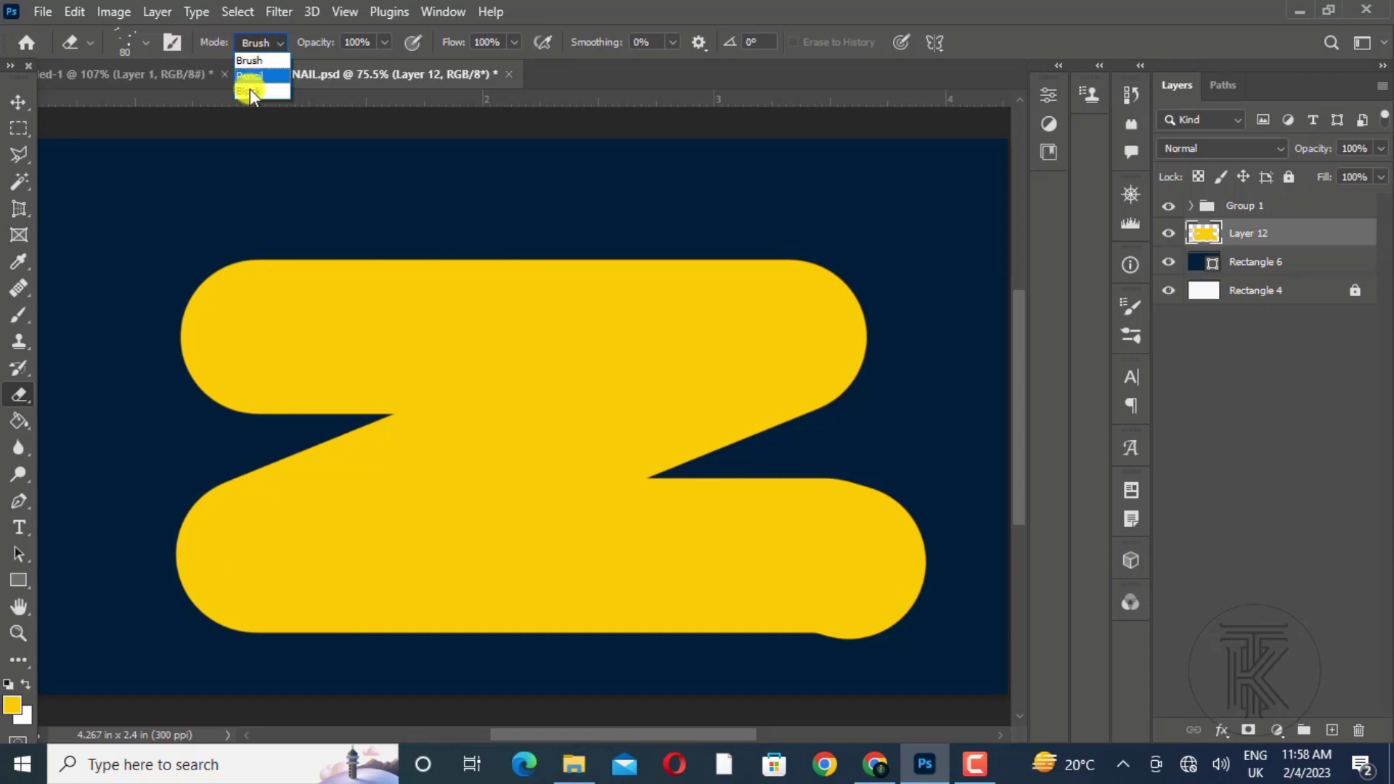
left_click(252, 90)
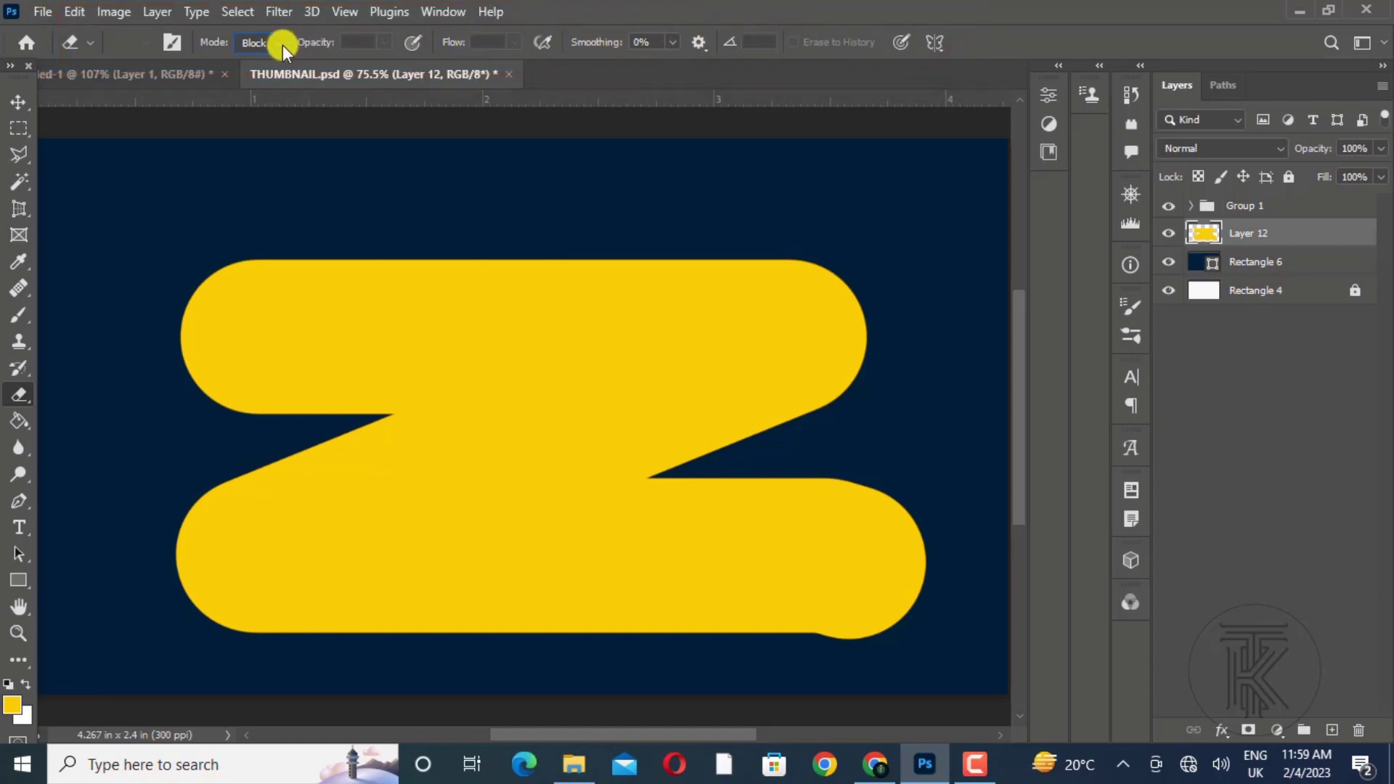
left_click_drag(279, 345, 401, 344)
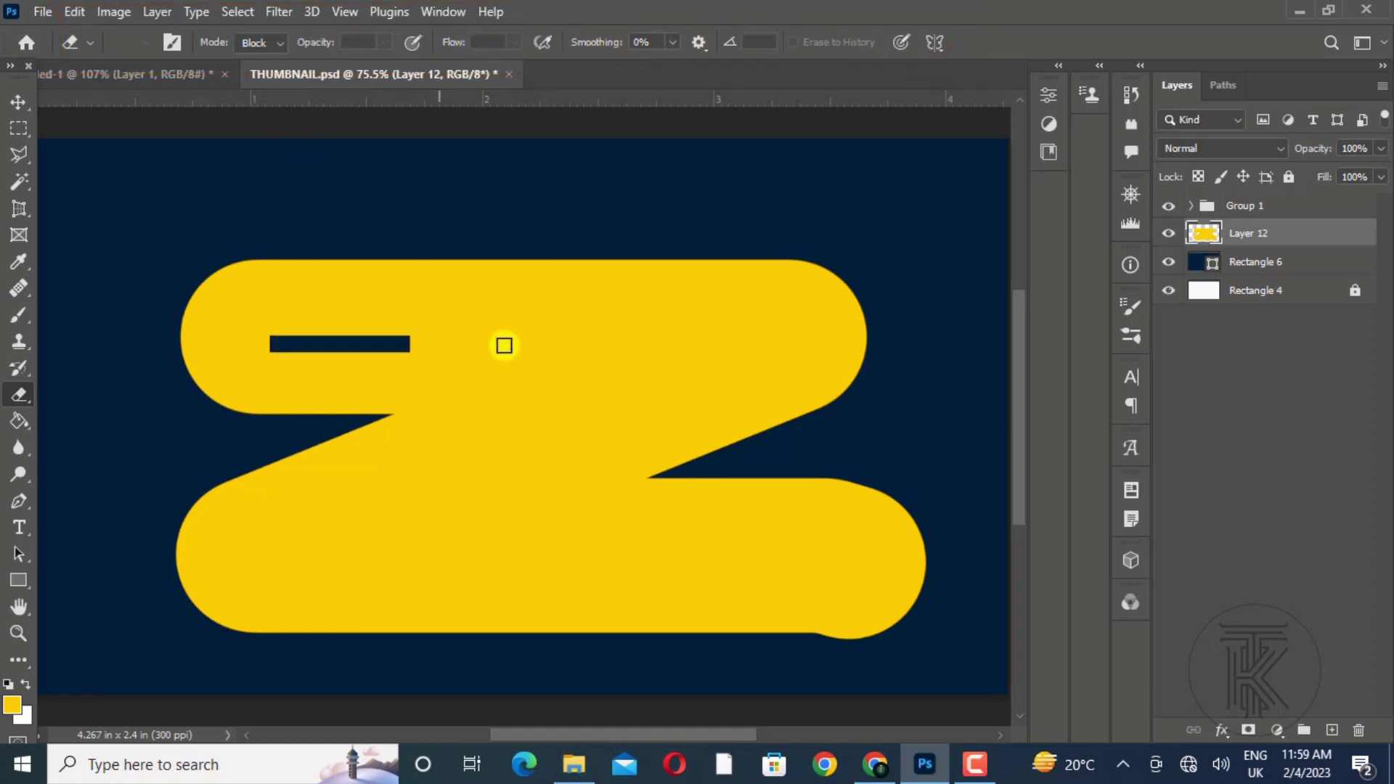
left_click(507, 344, "shift")
left_click(515, 485, "shift")
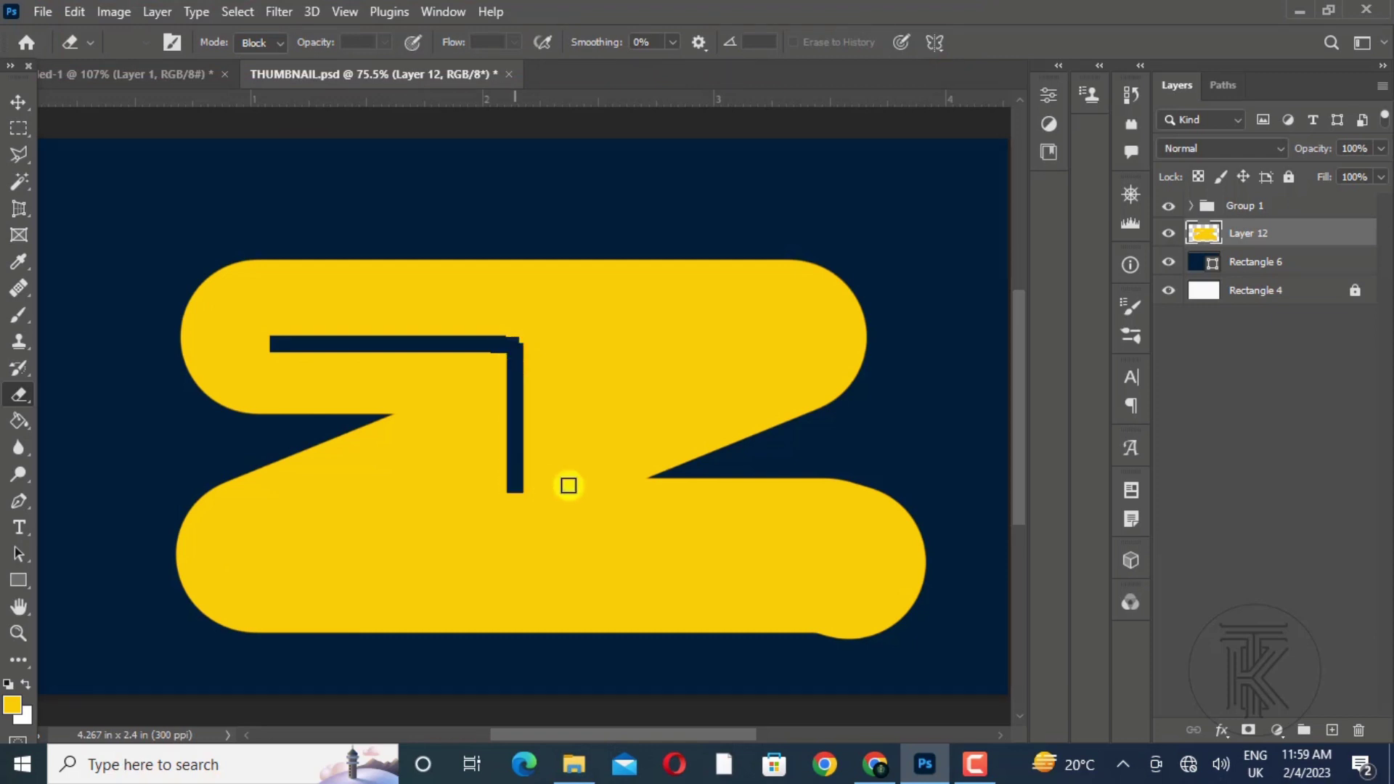
left_click(603, 485, "shift")
mouse_move(579, 333)
left_mouse_down()
mouse_move(579, 434)
mouse_move(610, 386)
mouse_move(694, 381)
left_mouse_up()
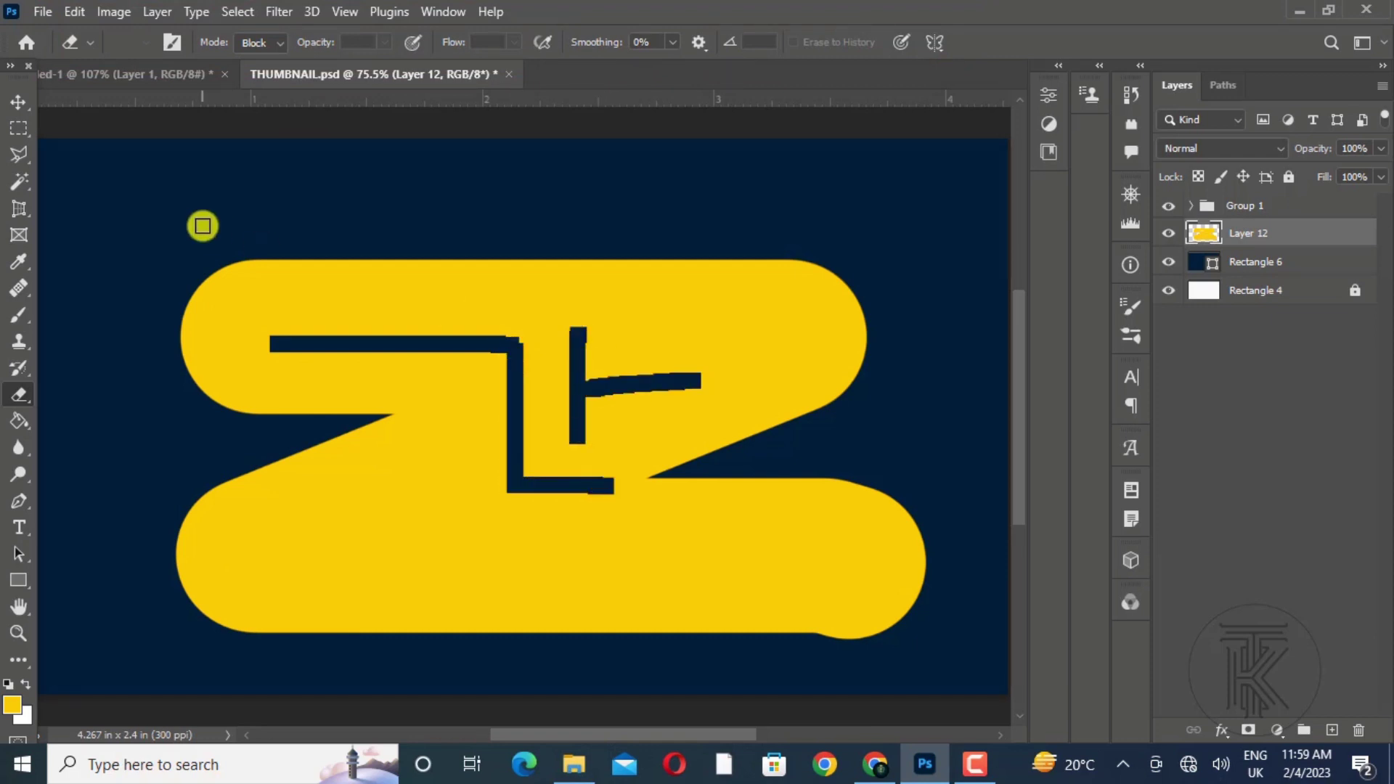
Undo the most recent block-eraser strokes on the yellow shape.
key("ctrl+z")
key("ctrl+z")
key("ctrl+z")
key("ctrl+z")
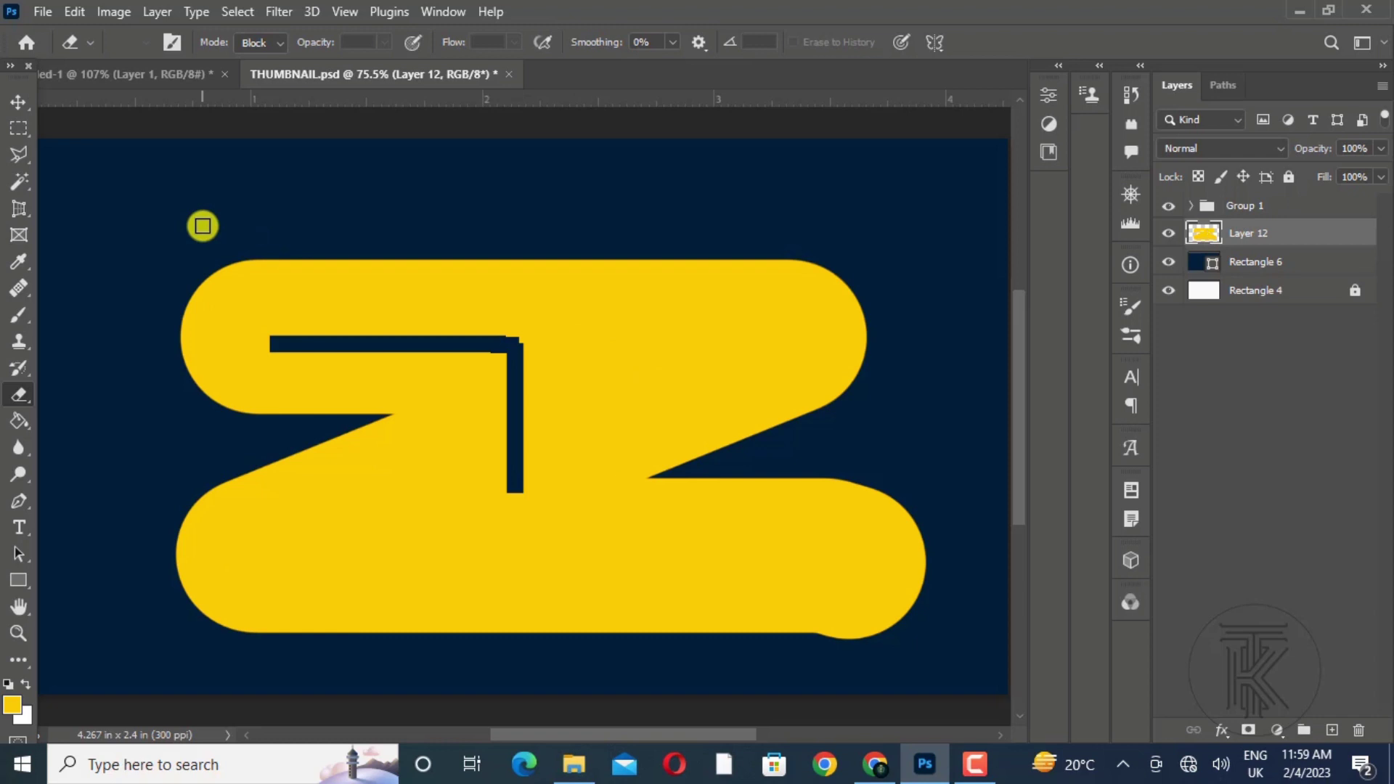
Undo the remaining block-eraser strip and switch the eraser to Brush mode with the 123 px hard round tip.
key("ctrl+z")
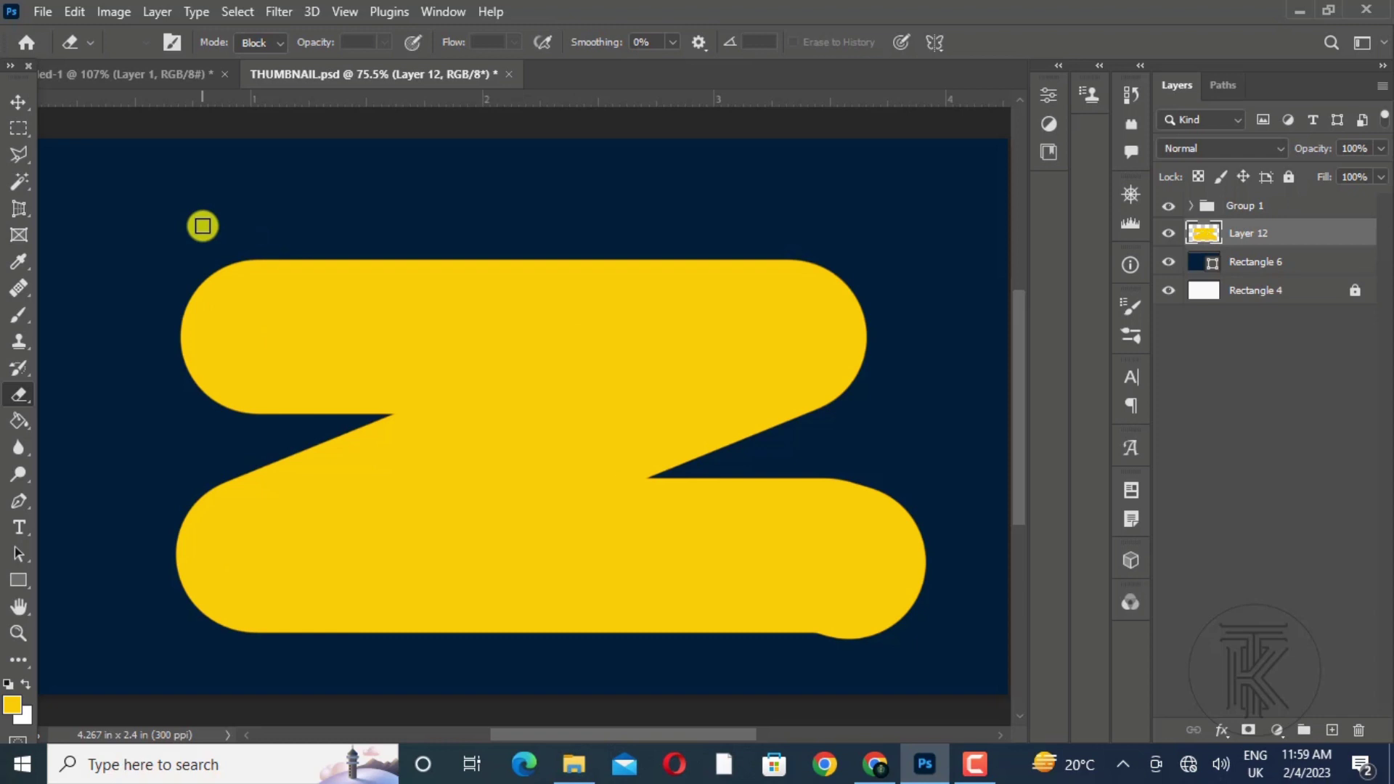
left_click(245, 45)
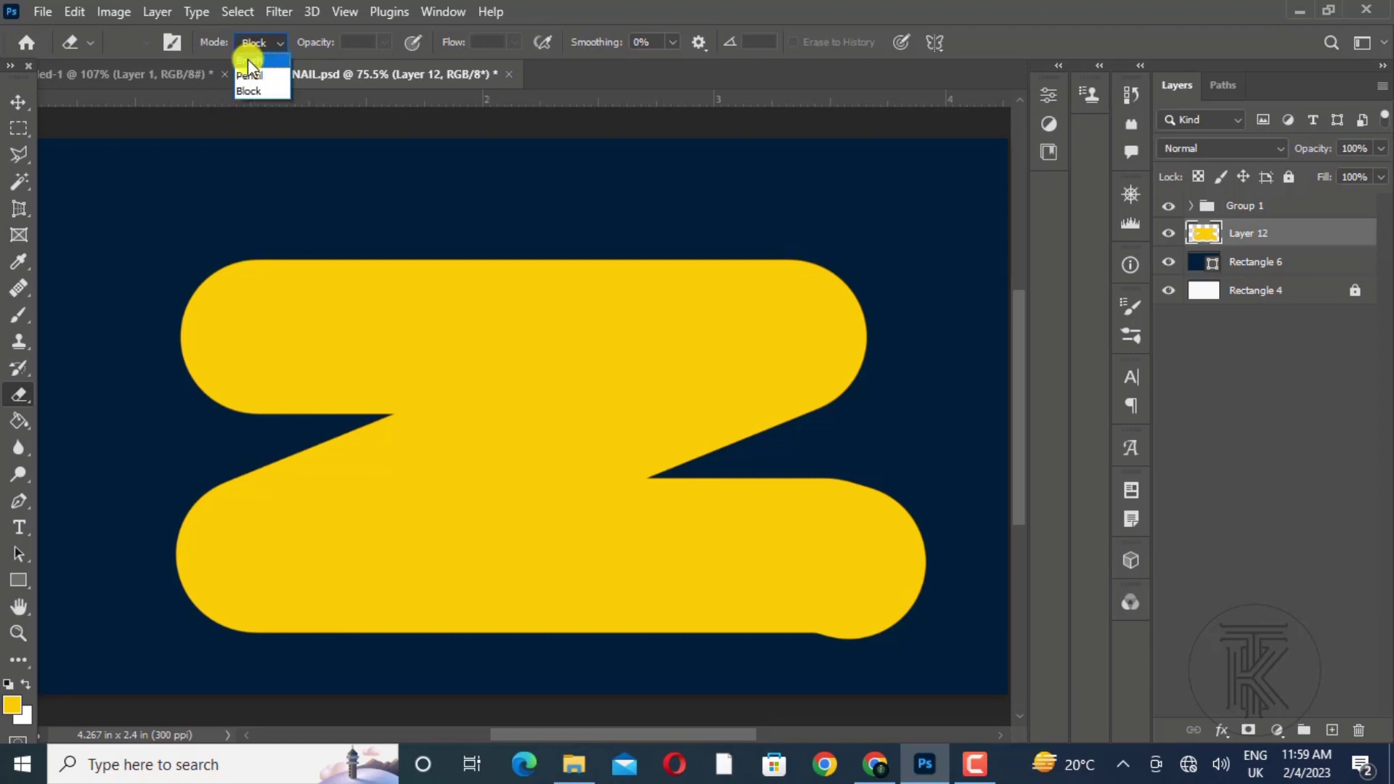
left_click(247, 59)
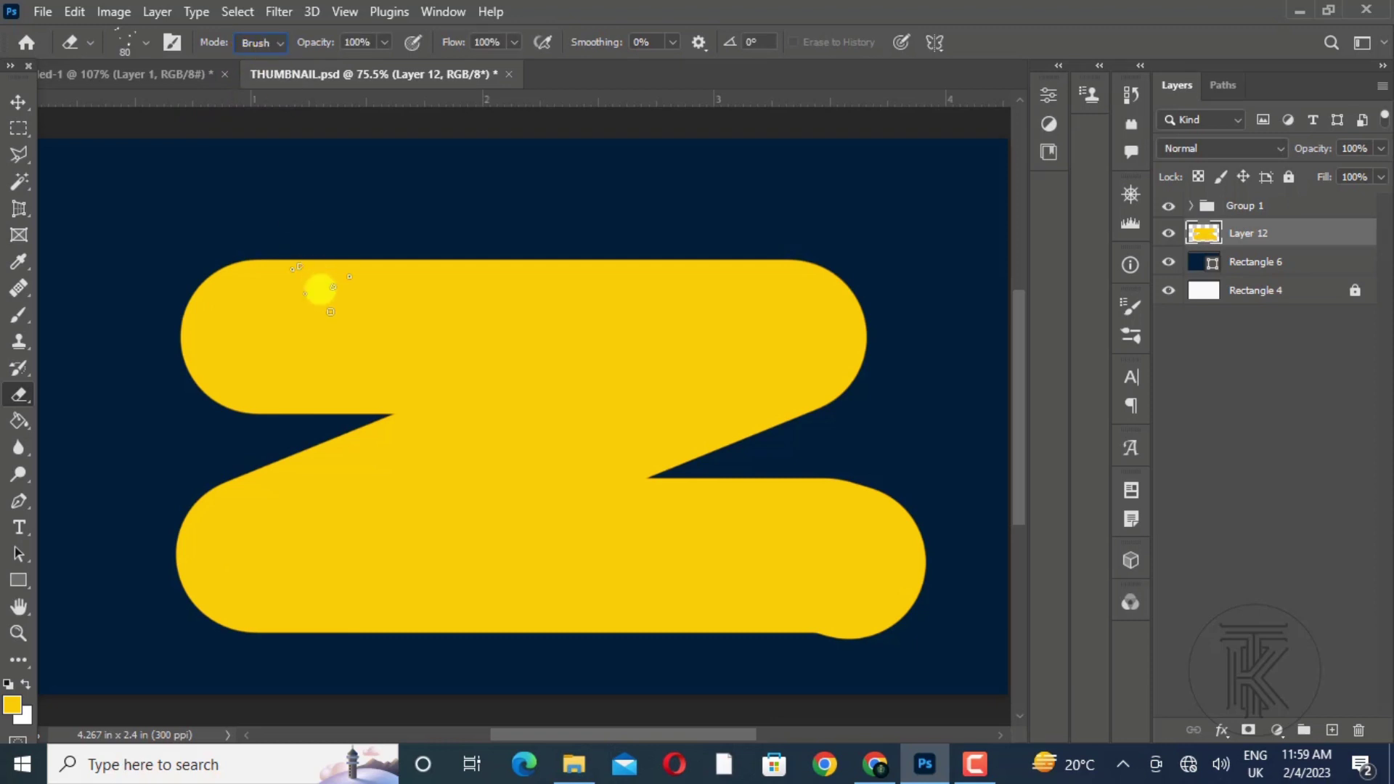
left_click(170, 43)
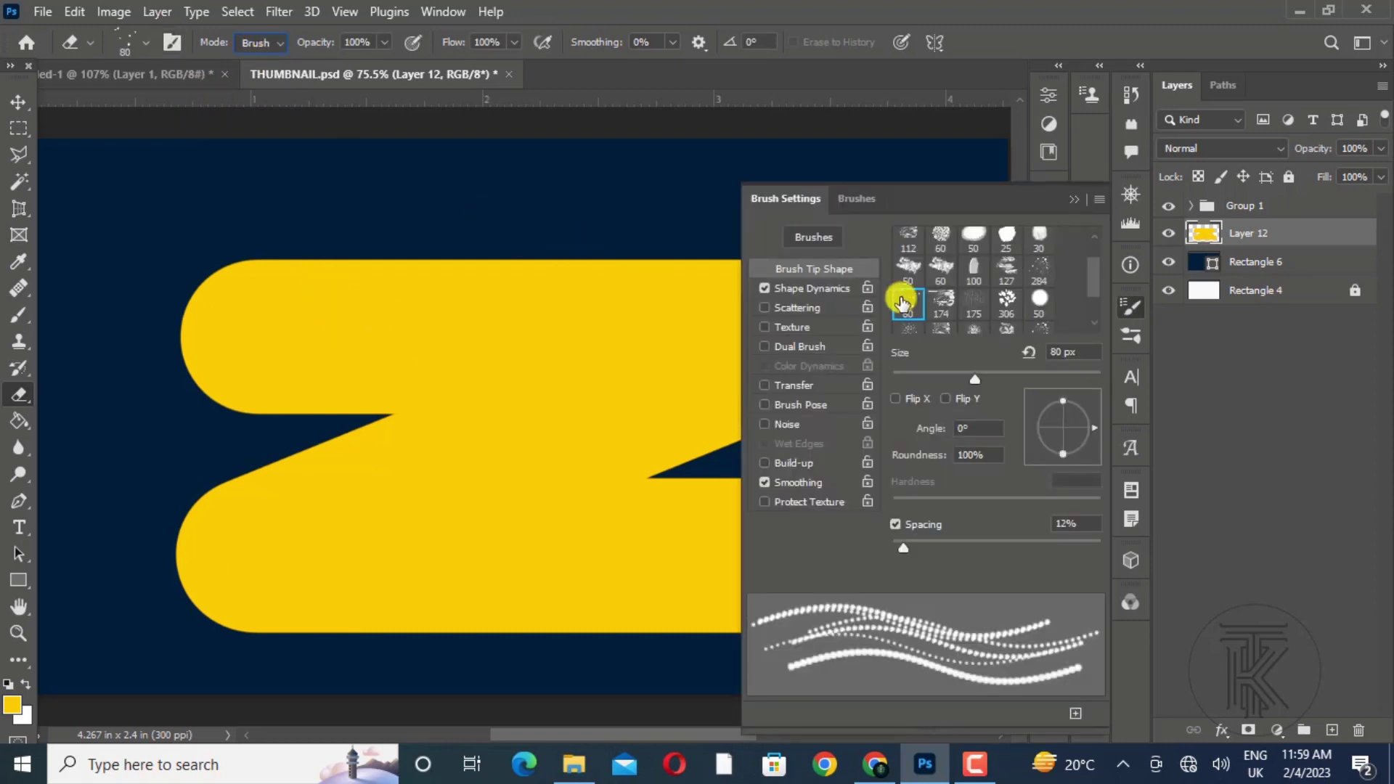
scroll(1089, 255, "up", 1)
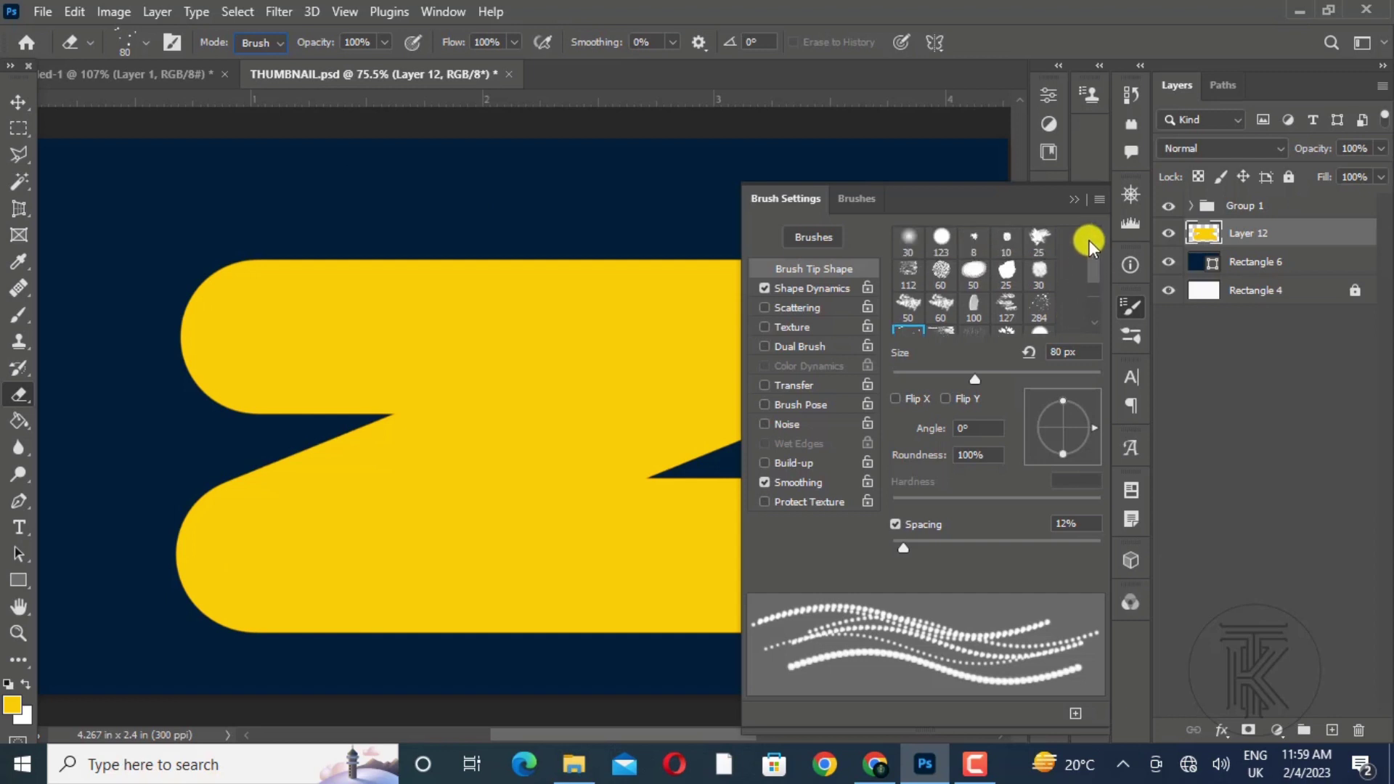
left_click(942, 239)
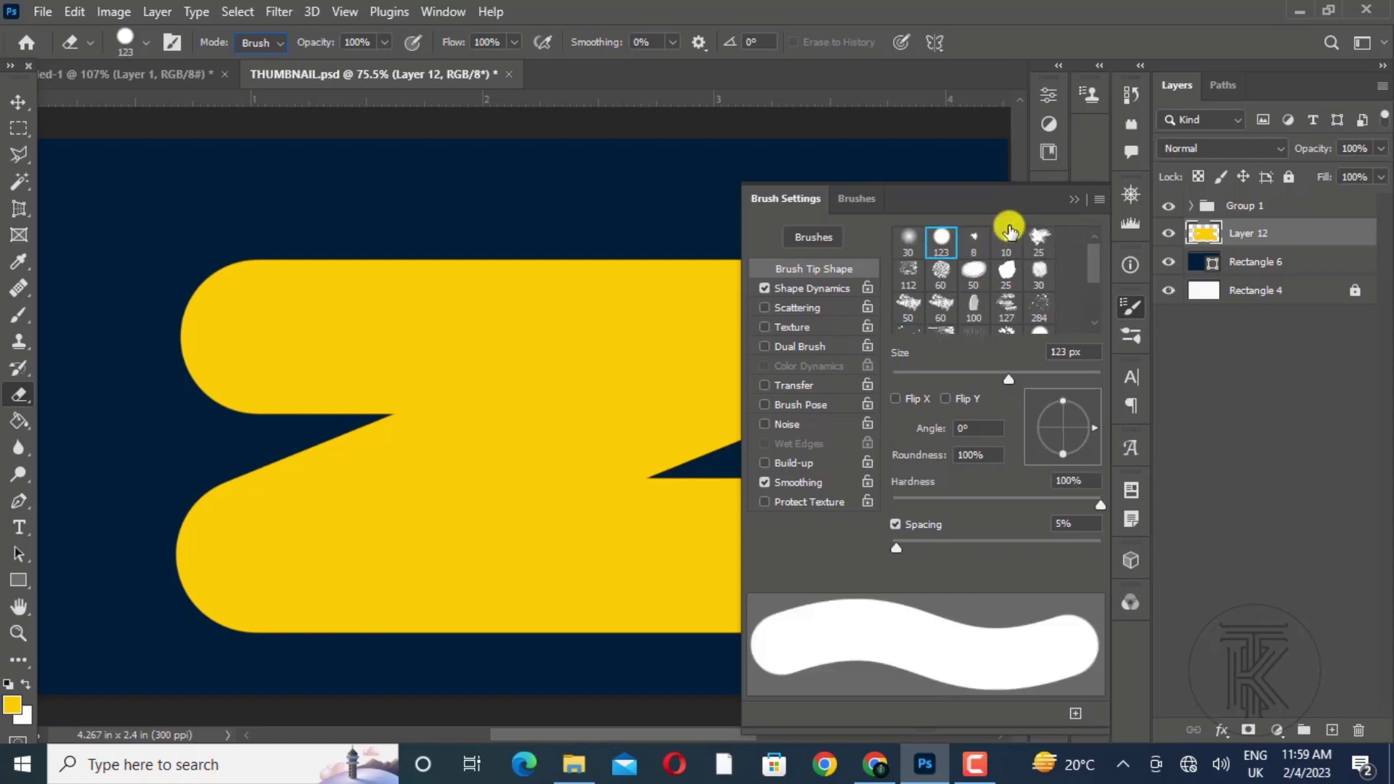
left_click(1075, 198)
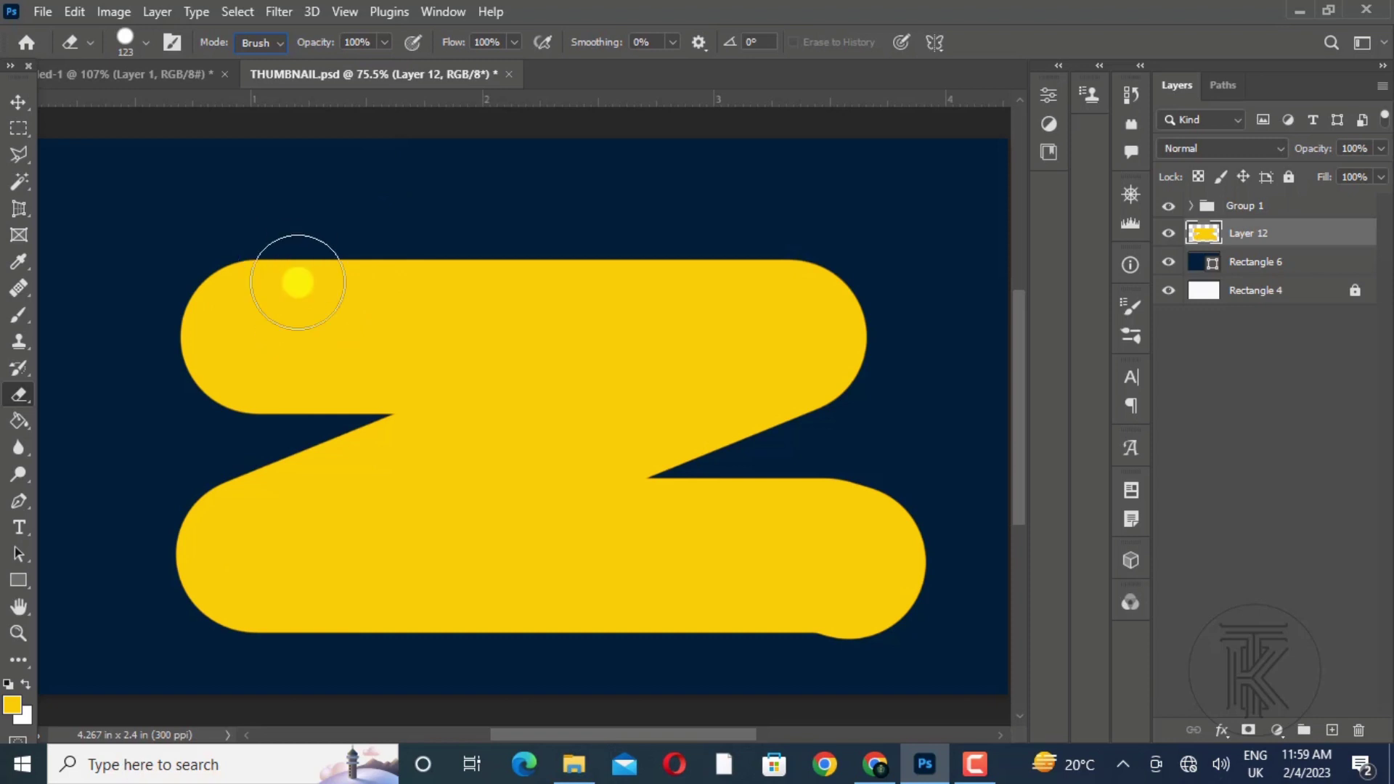
Erase a horizontal strip in the yellow shape's upper bar at 100% opacity and another beside it at 72% opacity.
left_click_drag(298, 338, 464, 339)
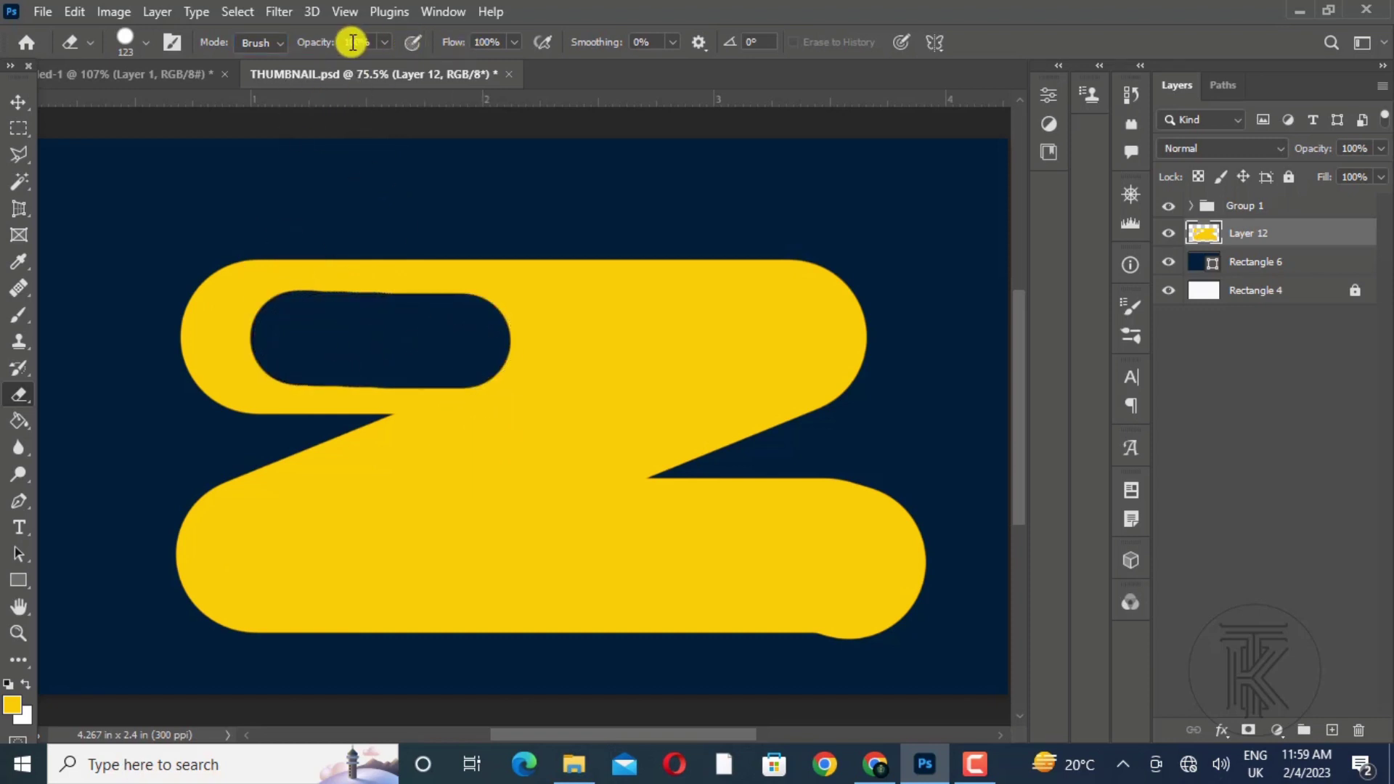
left_click_drag(325, 49, 305, 47)
left_click(315, 47)
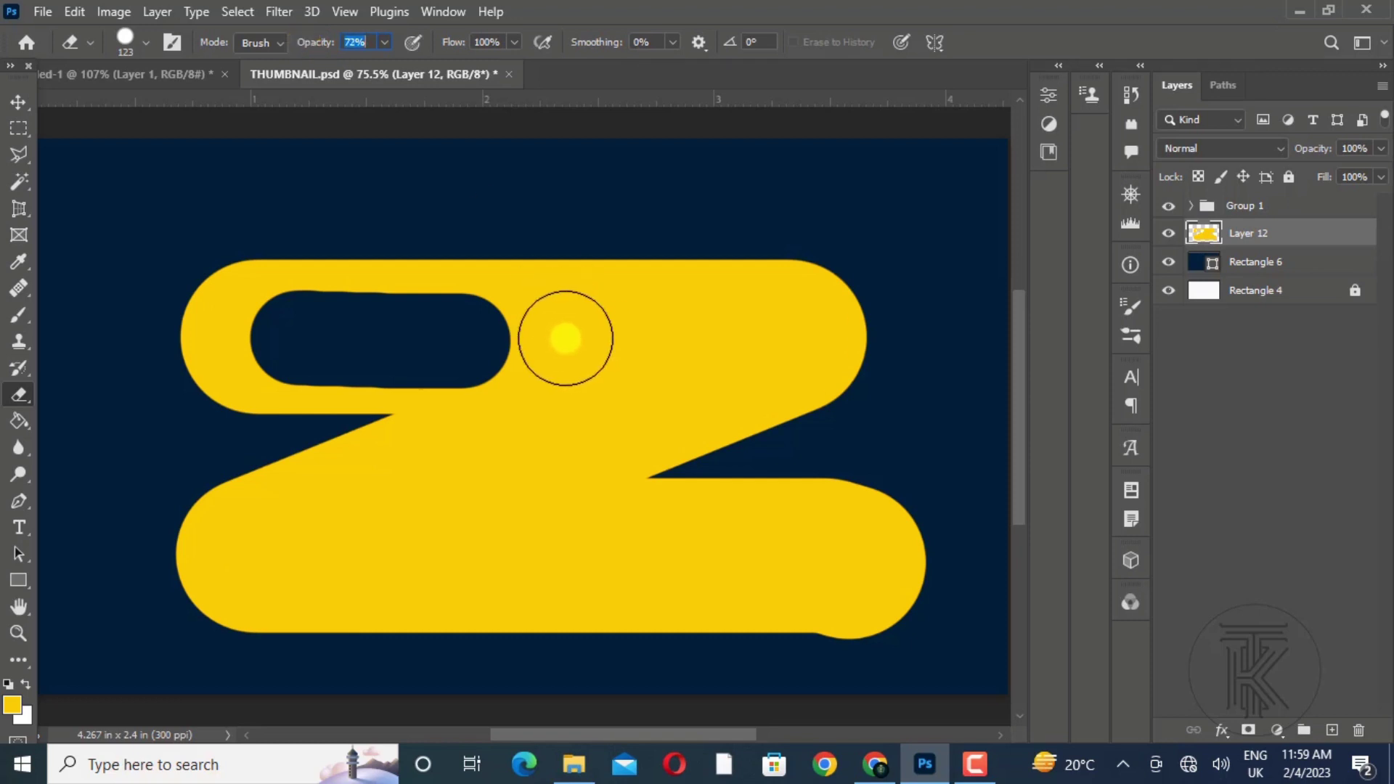
left_click_drag(566, 339, 783, 335)
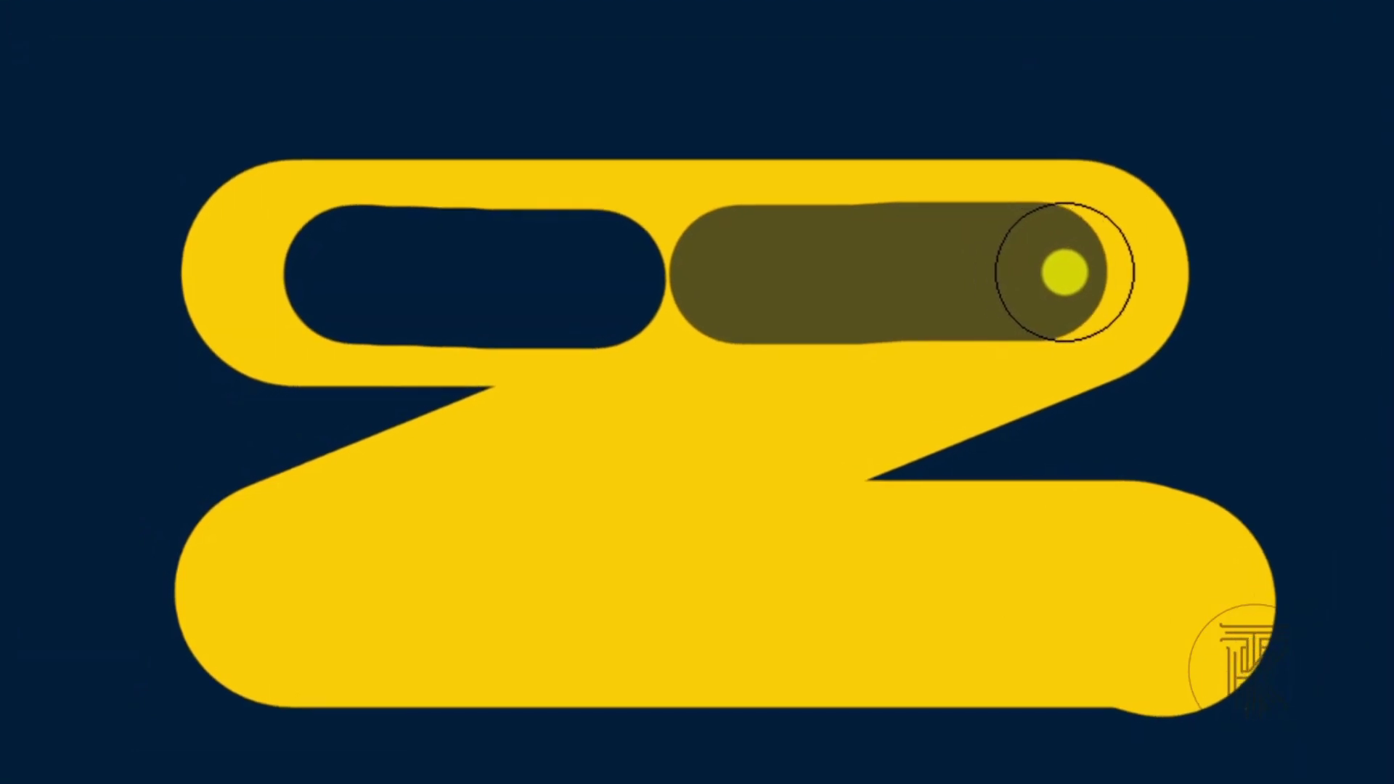
left_click_drag(1064, 273, 1072, 272)
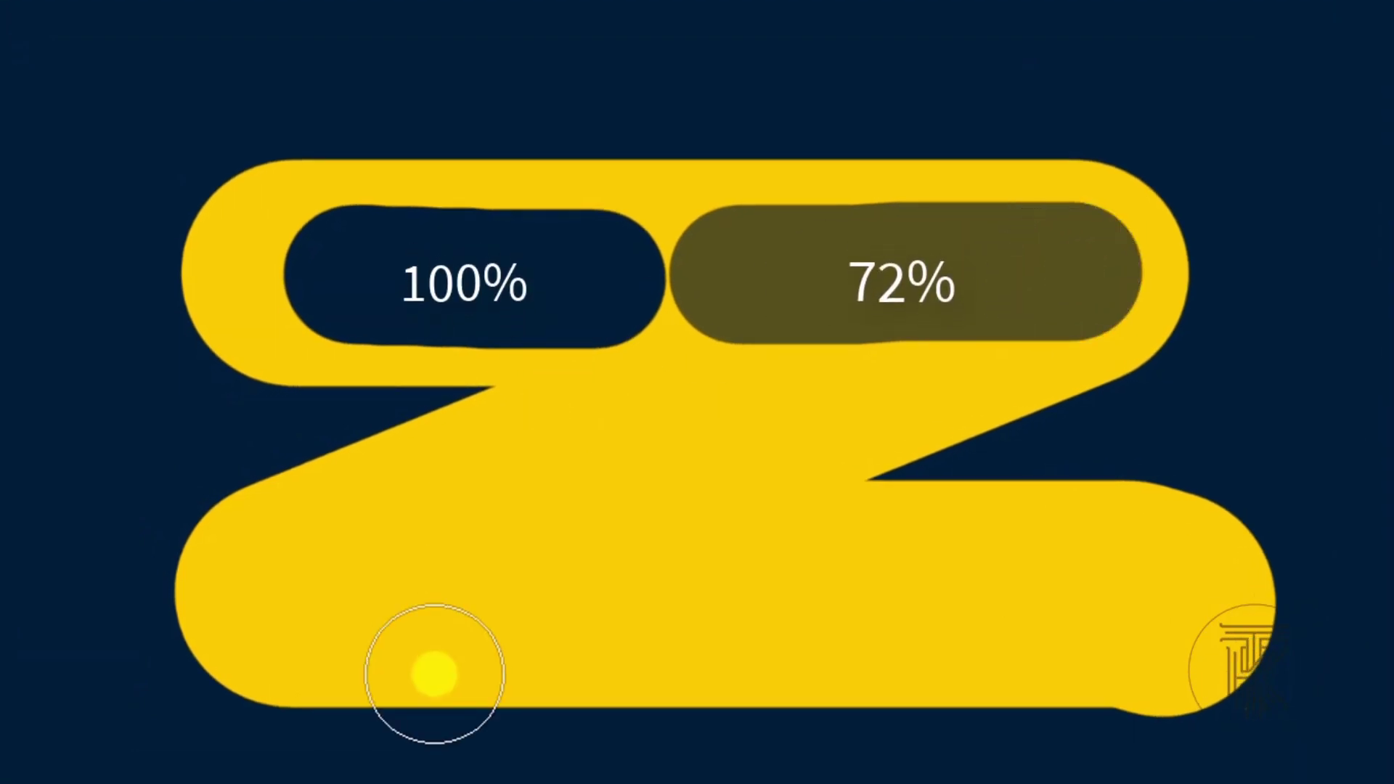
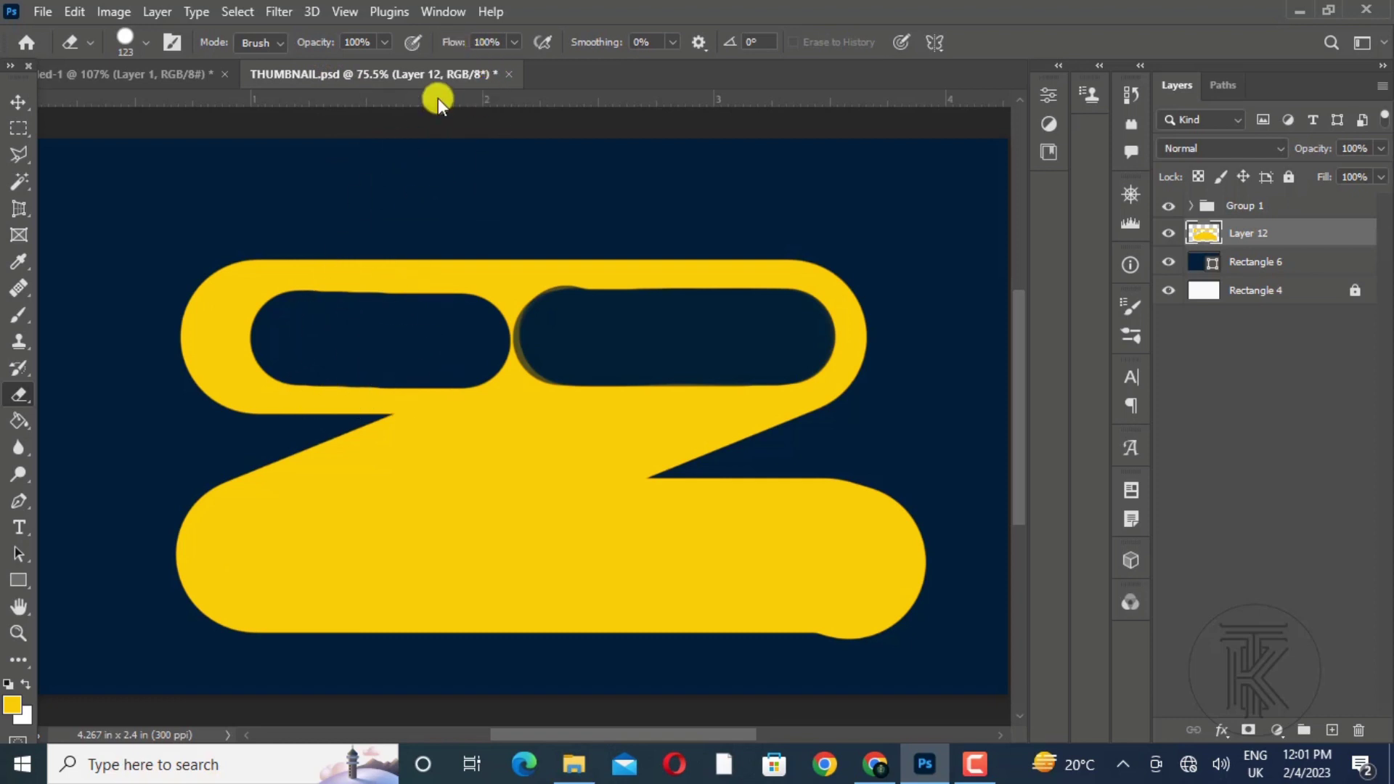
Erase a horizontal strip in the yellow shape's lower bar with the flow at 60%, and return the flow to 100%.
left_click(451, 42)
mouse_move(451, 42)
left_mouse_down()
mouse_move(437, 48)
mouse_move(449, 46)
left_mouse_up()
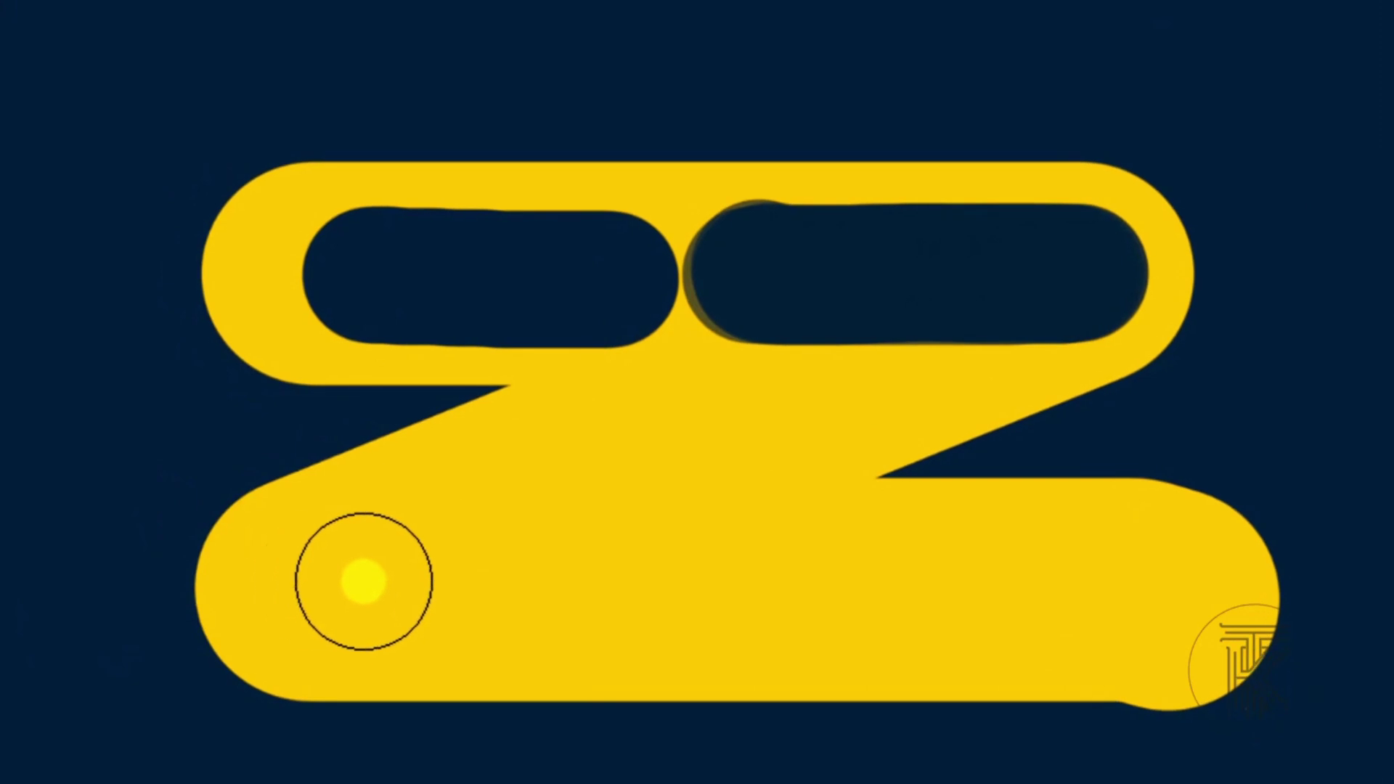
left_click_drag(363, 581, 722, 586)
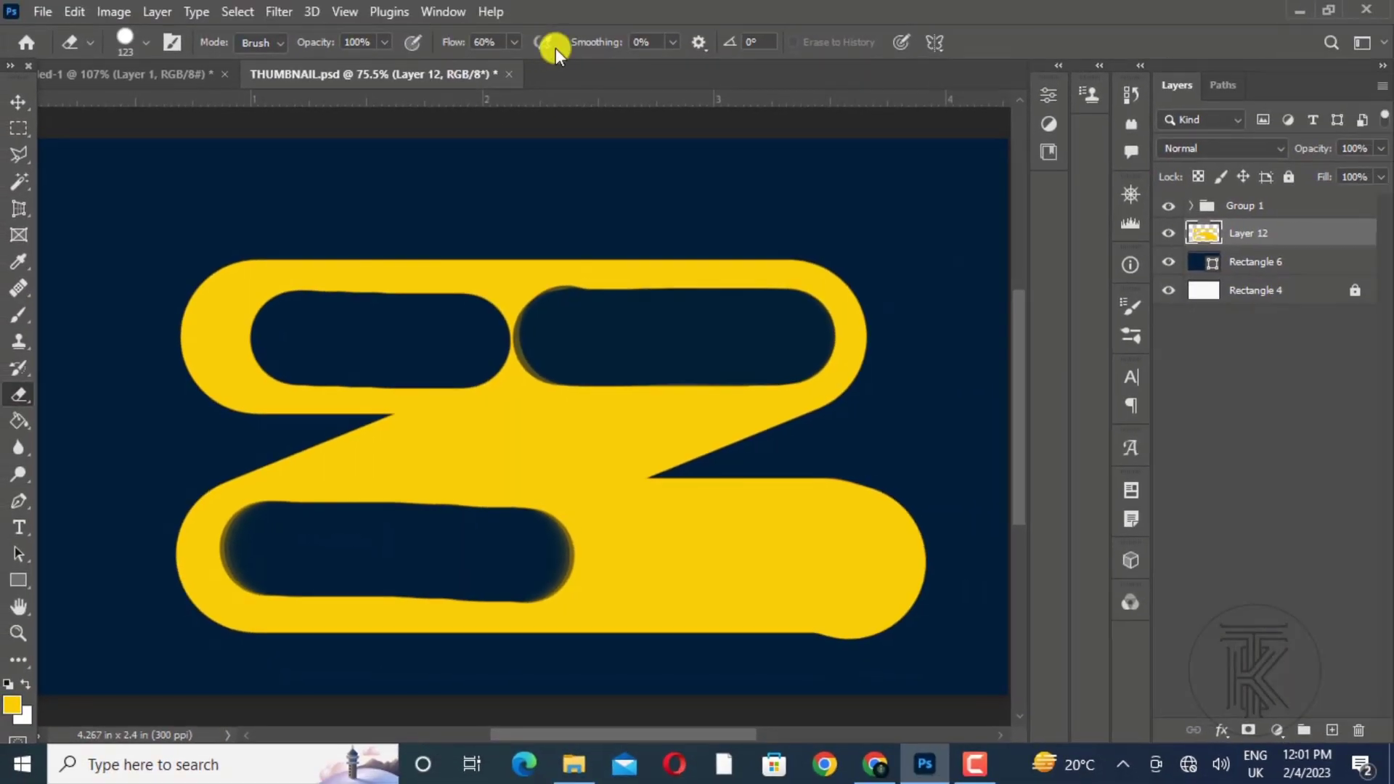
left_click_drag(451, 41, 730, 44)
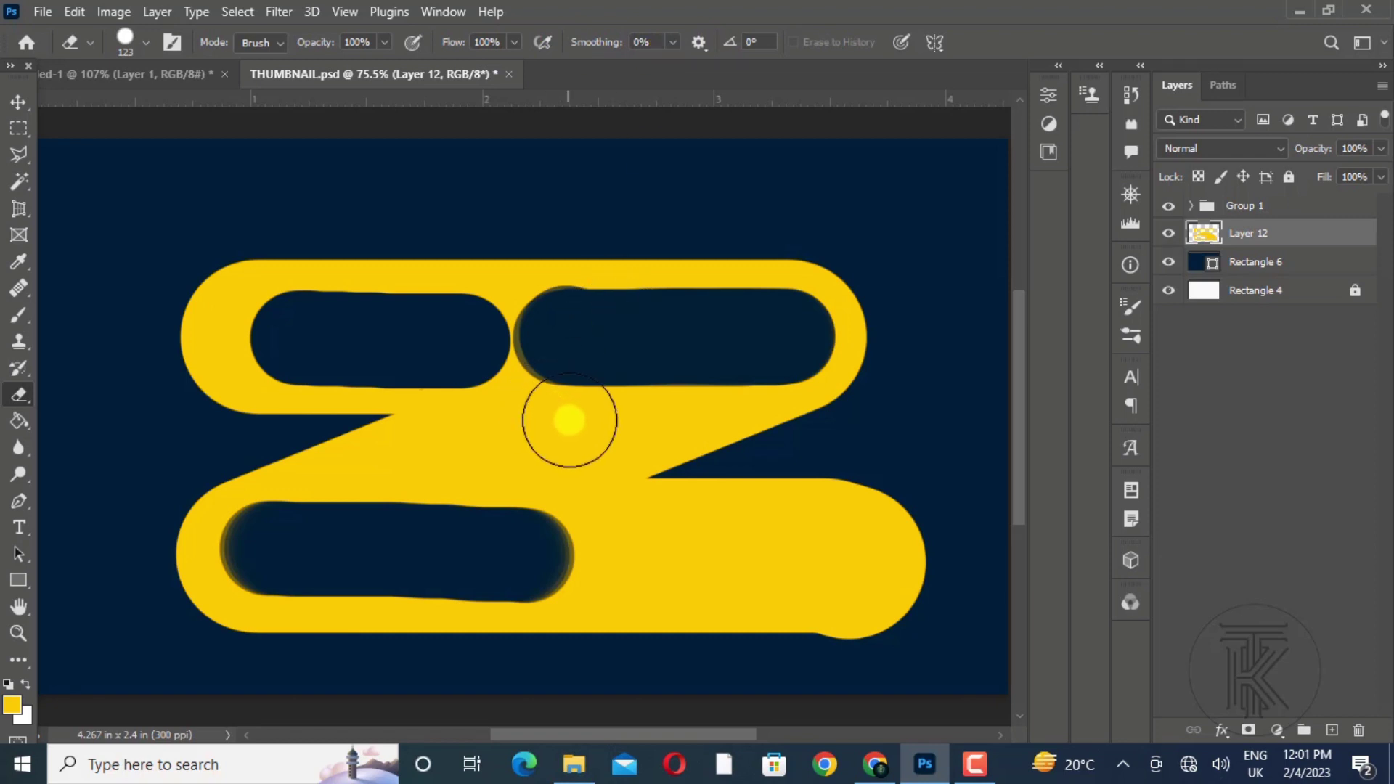
Hide Layer 12 and rasterize the Rectangle 6 shape layer so it can be erased.
left_click(1169, 234)
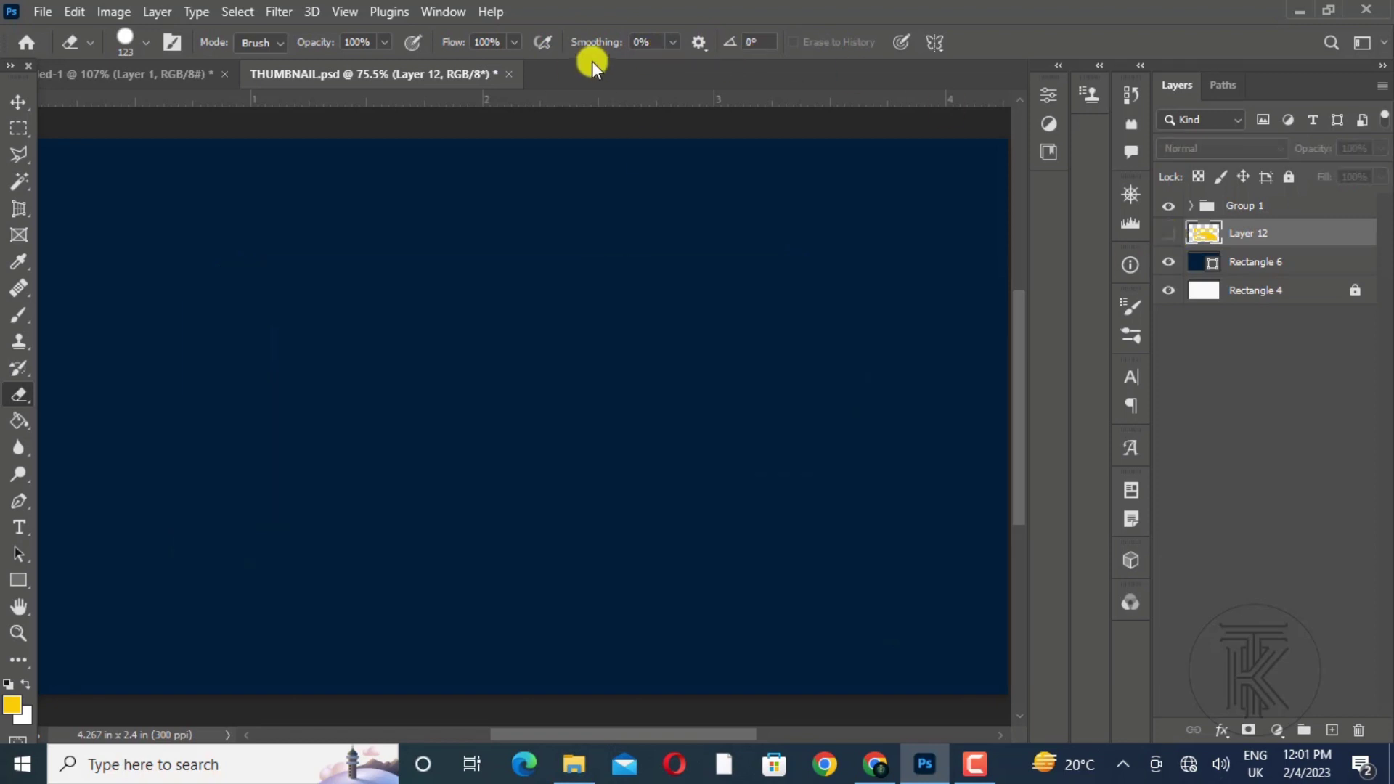
left_click(1272, 264)
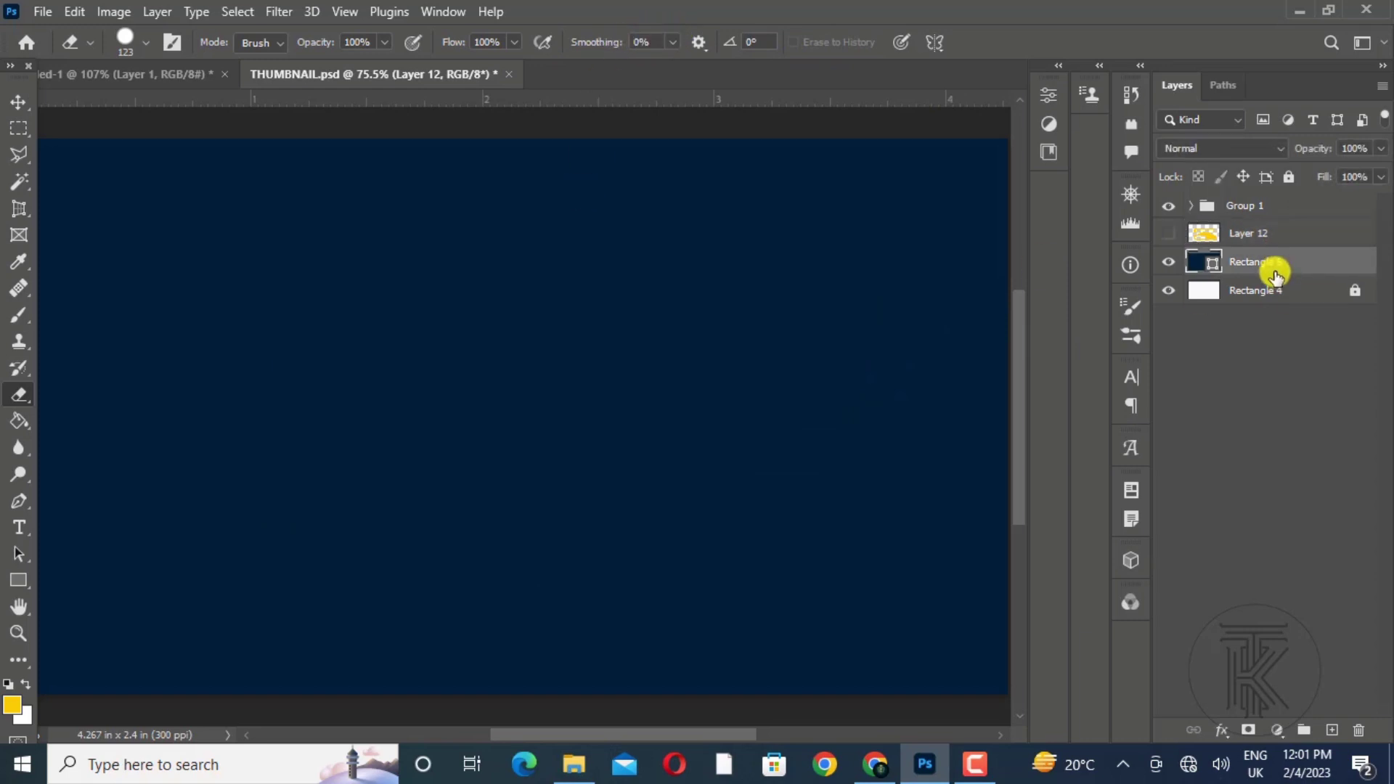
left_click(100, 298)
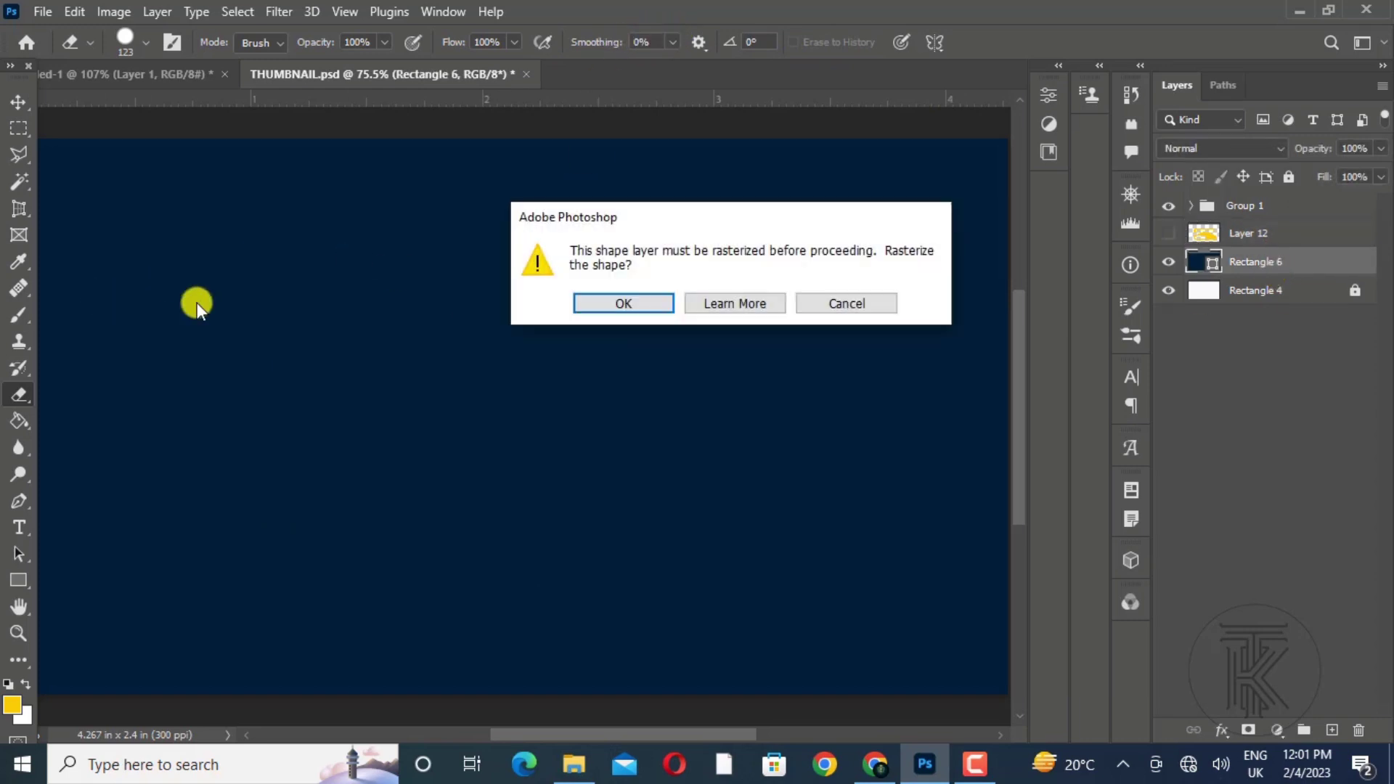
left_click(664, 303)
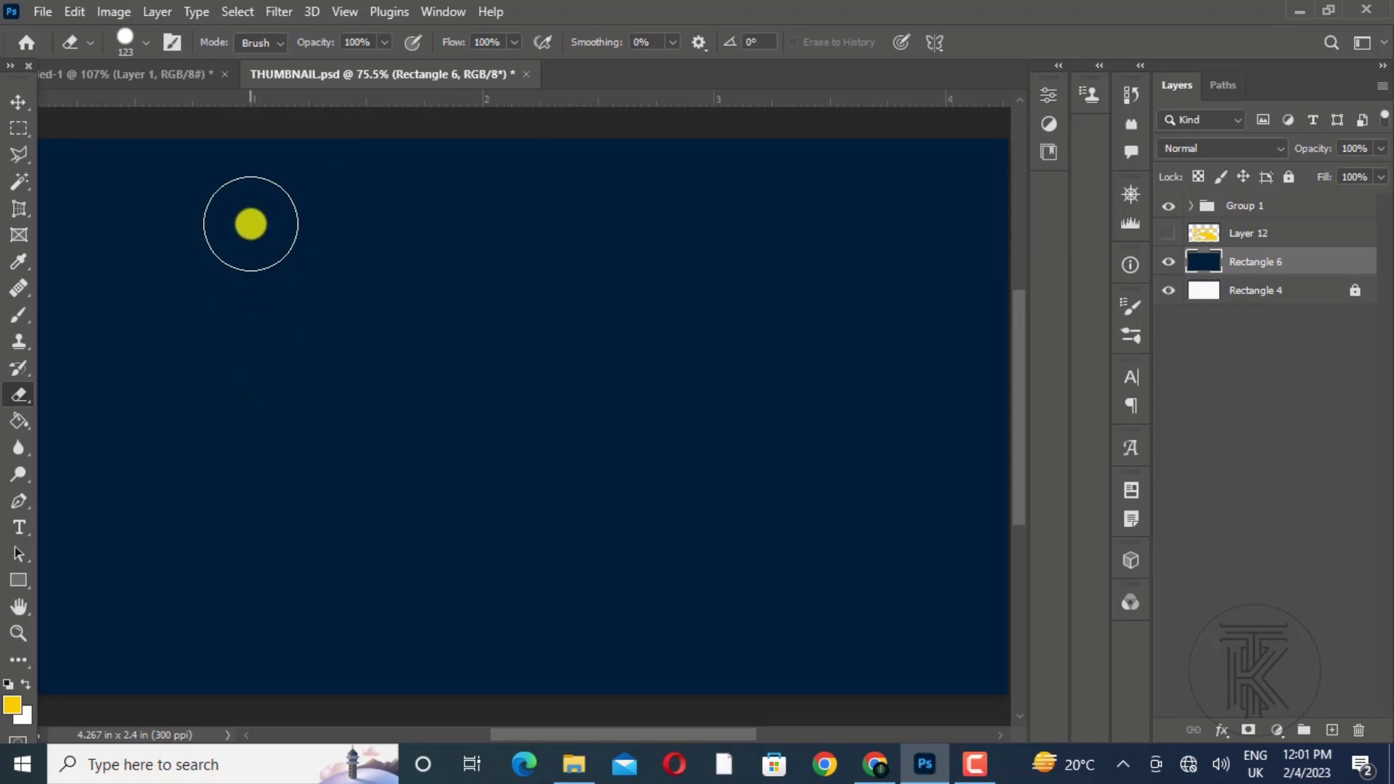
Erase a near-vertical strip from Rectangle 6 at 0% smoothing and a second one to its right at 100% smoothing.
left_click_drag(250, 223, 289, 596)
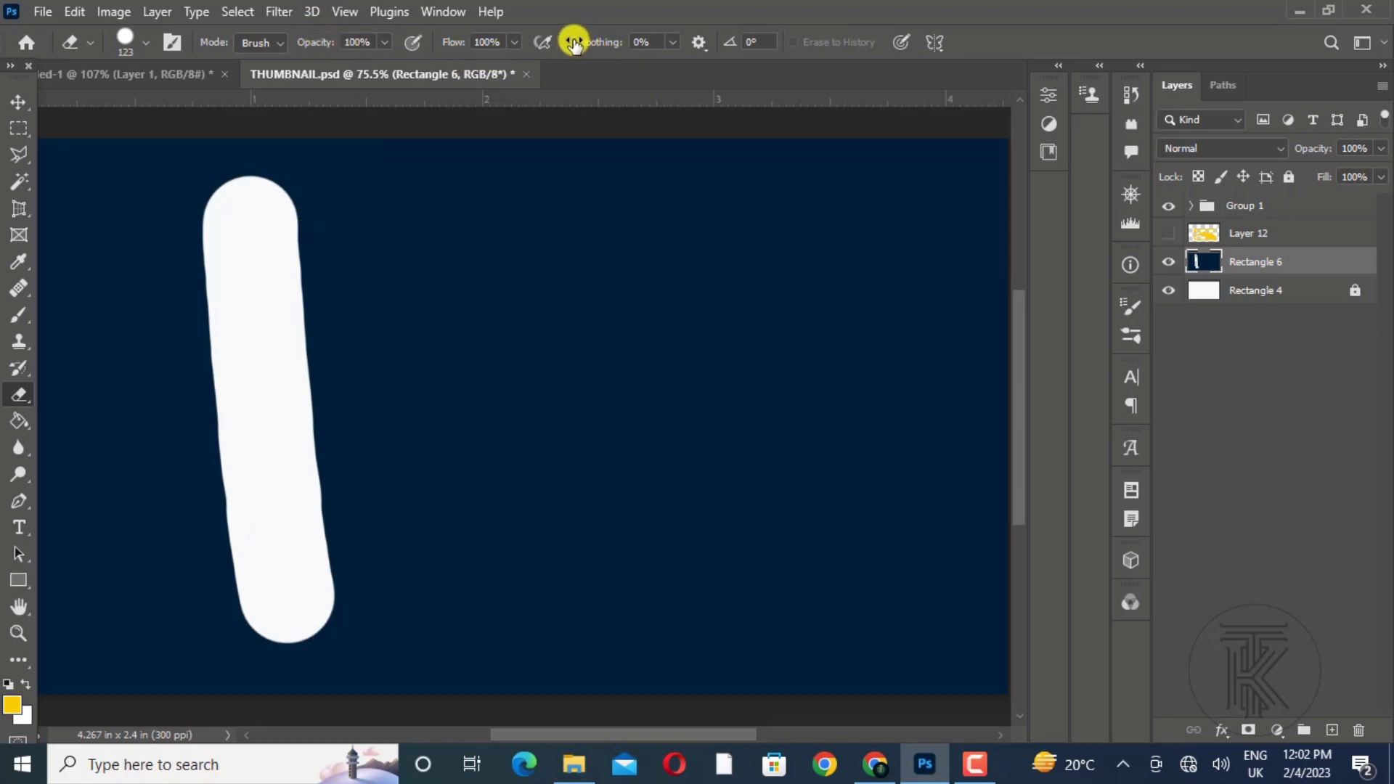
left_click_drag(574, 44, 746, 41)
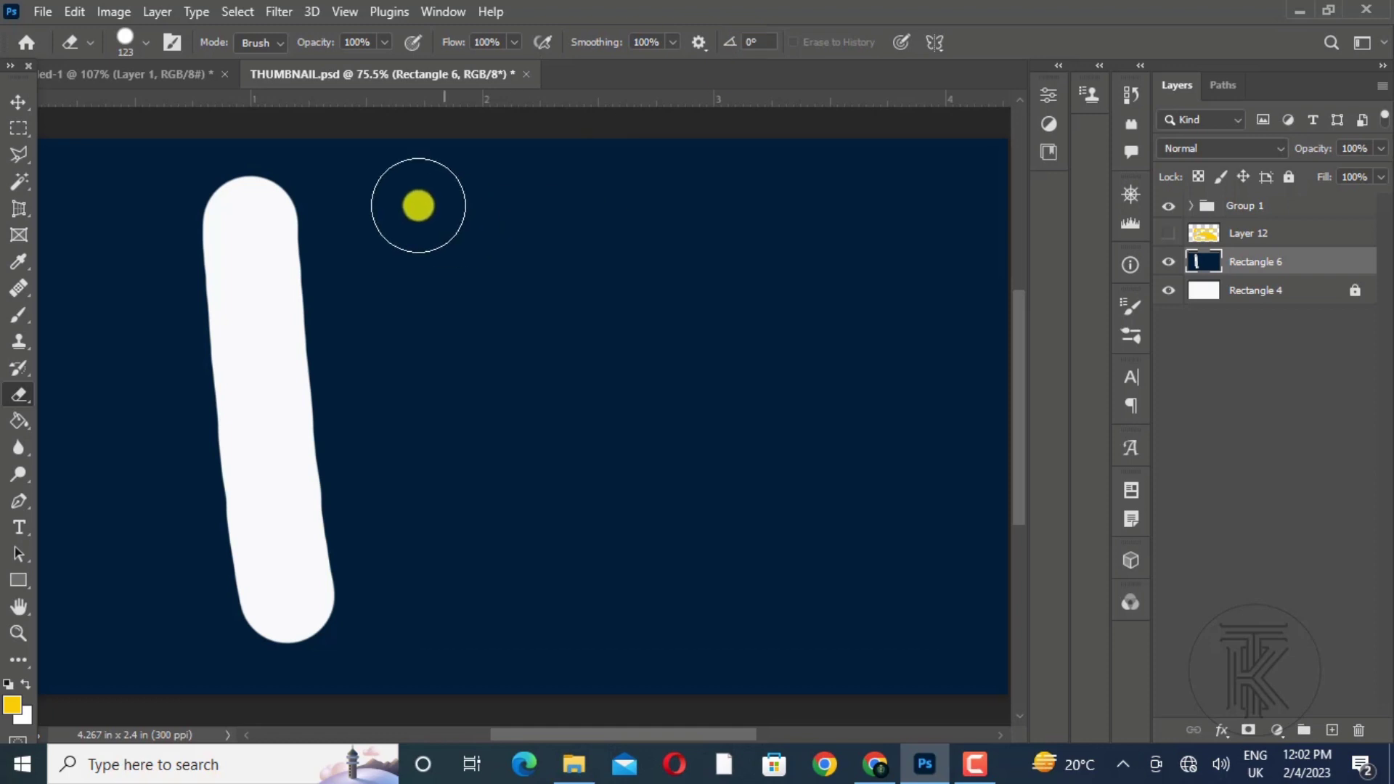
left_click_drag(446, 204, 516, 608)
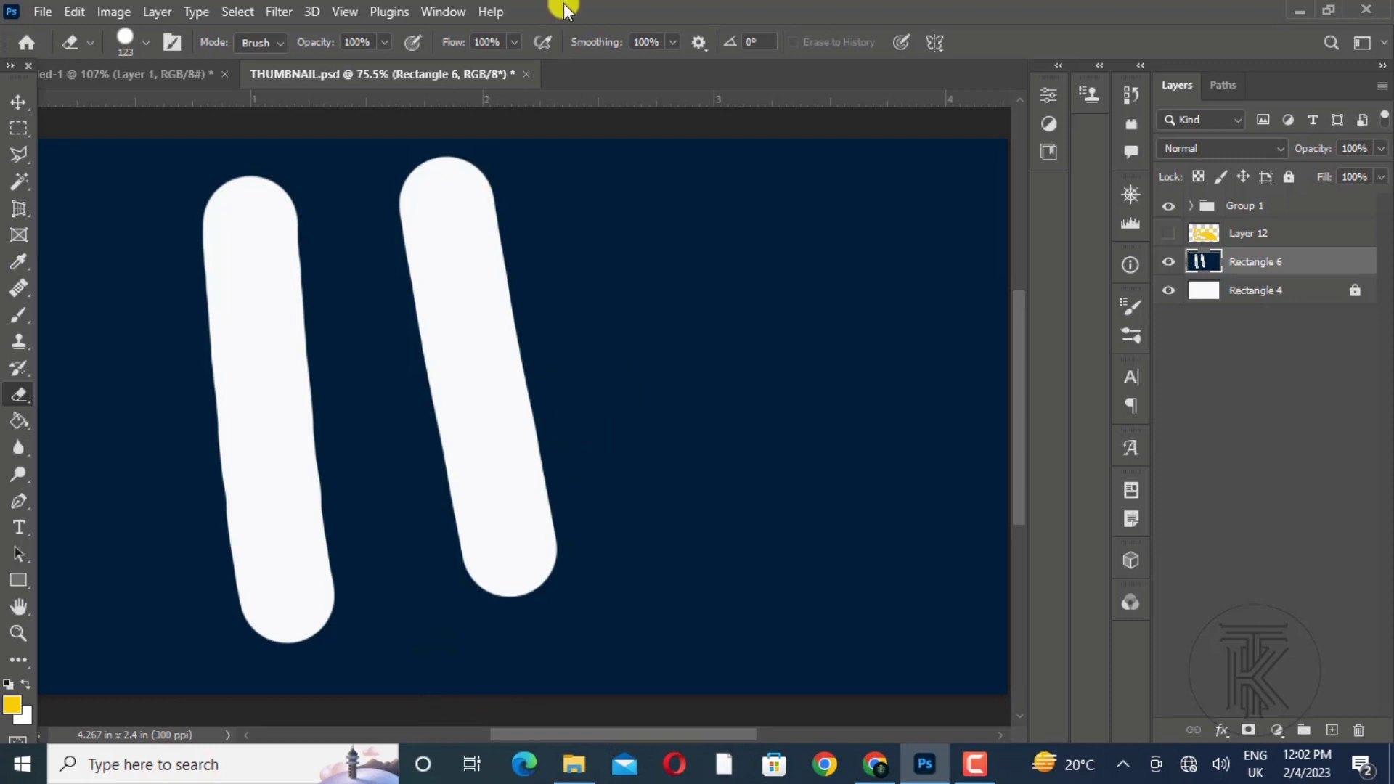
Set the eraser smoothing to 26% and erase a third slanted strip to the right of the other two.
left_click(674, 42)
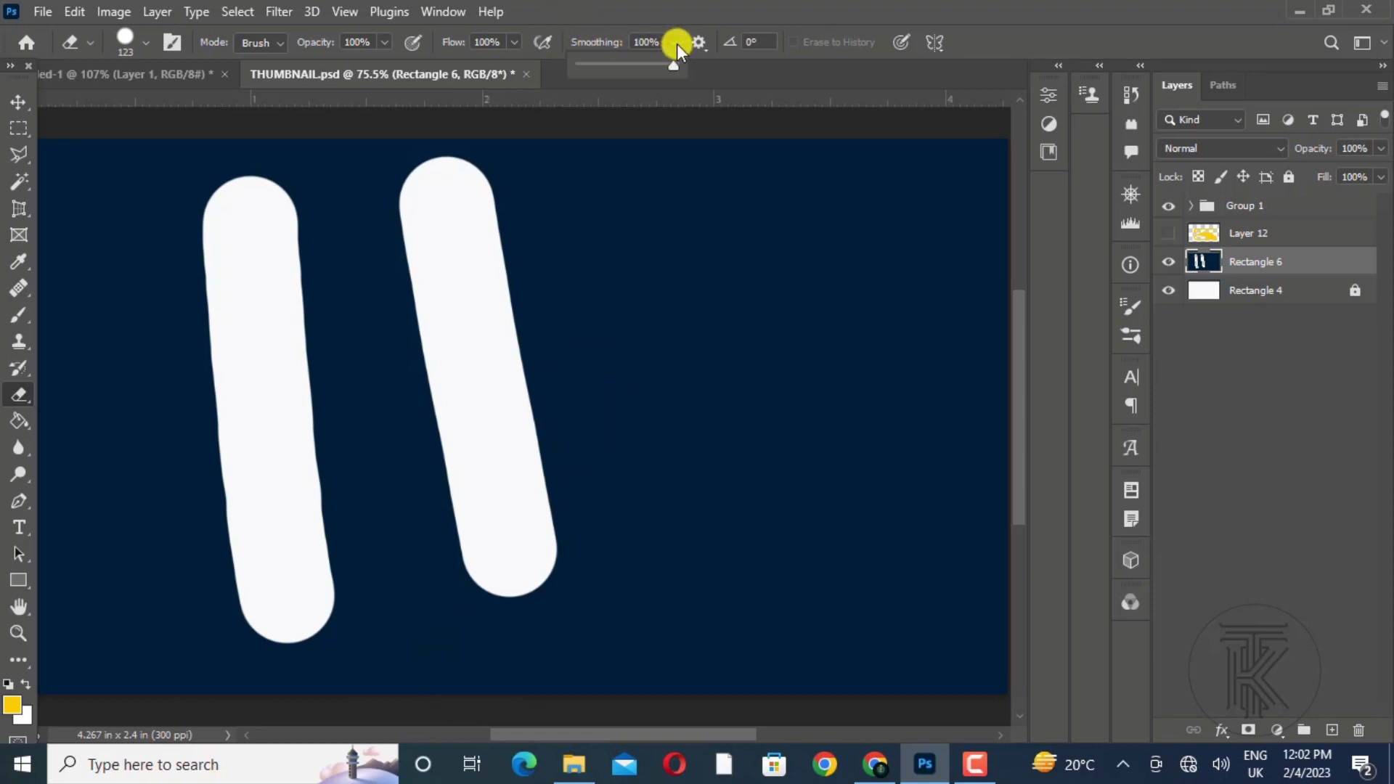
left_click(607, 62)
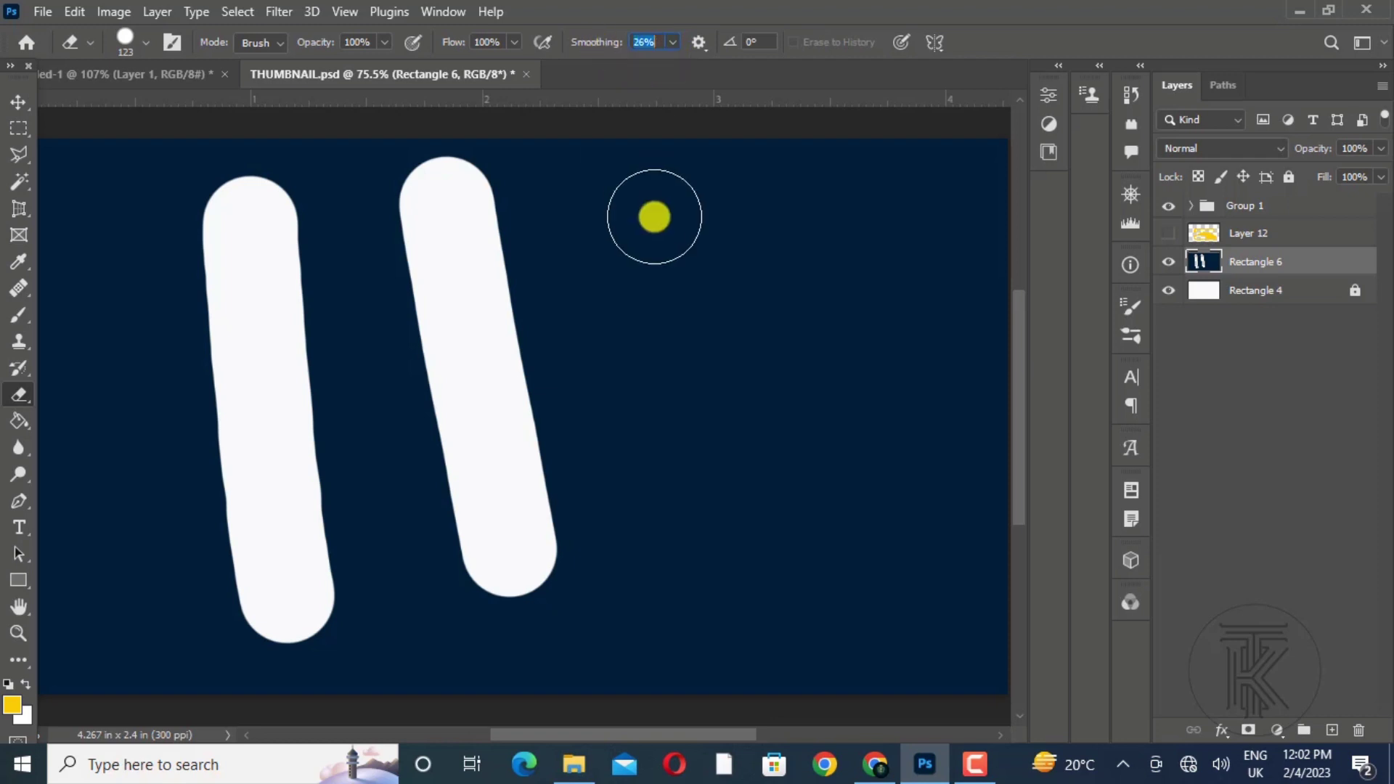
left_click_drag(624, 195, 729, 612)
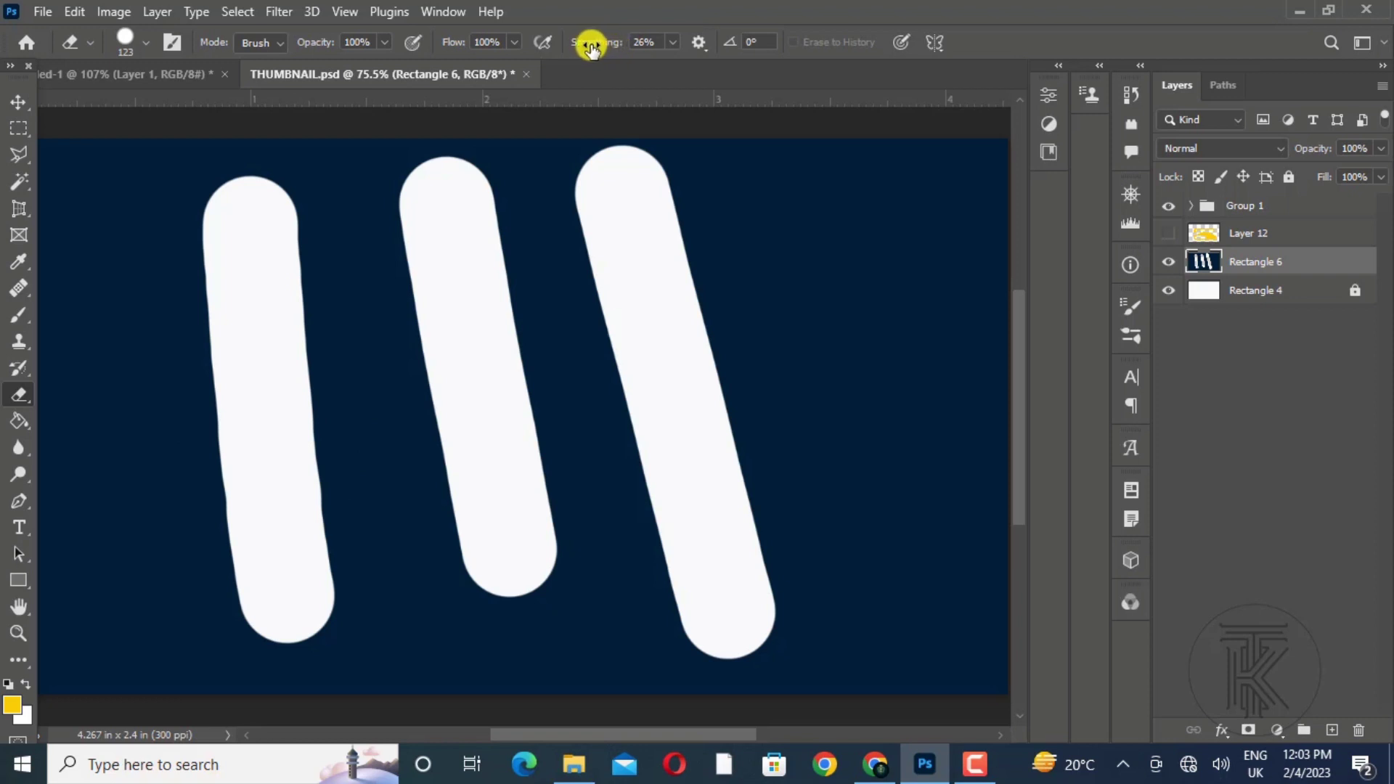
Set the eraser smoothing to 100% and show the available eraser tool variants.
left_click_drag(591, 45, 809, 55)
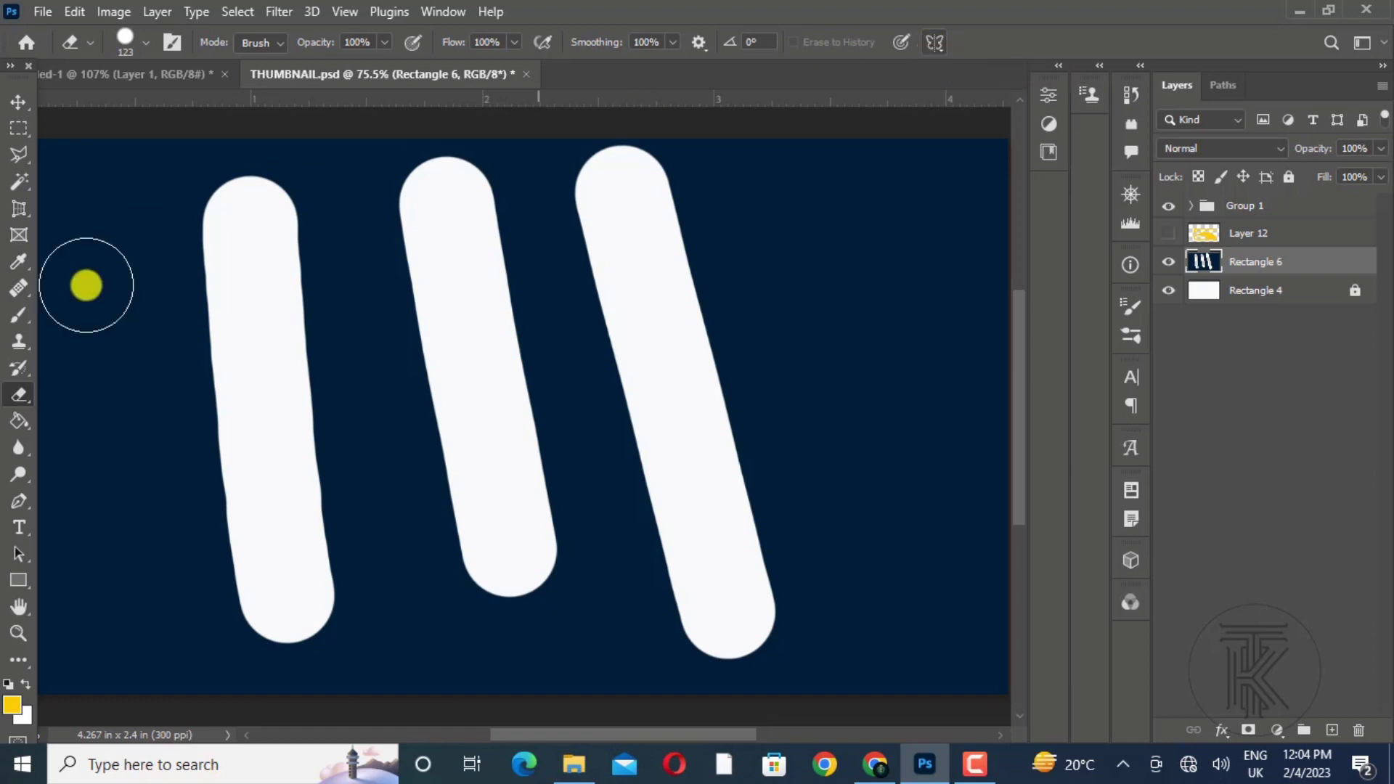
right_click(20, 396)
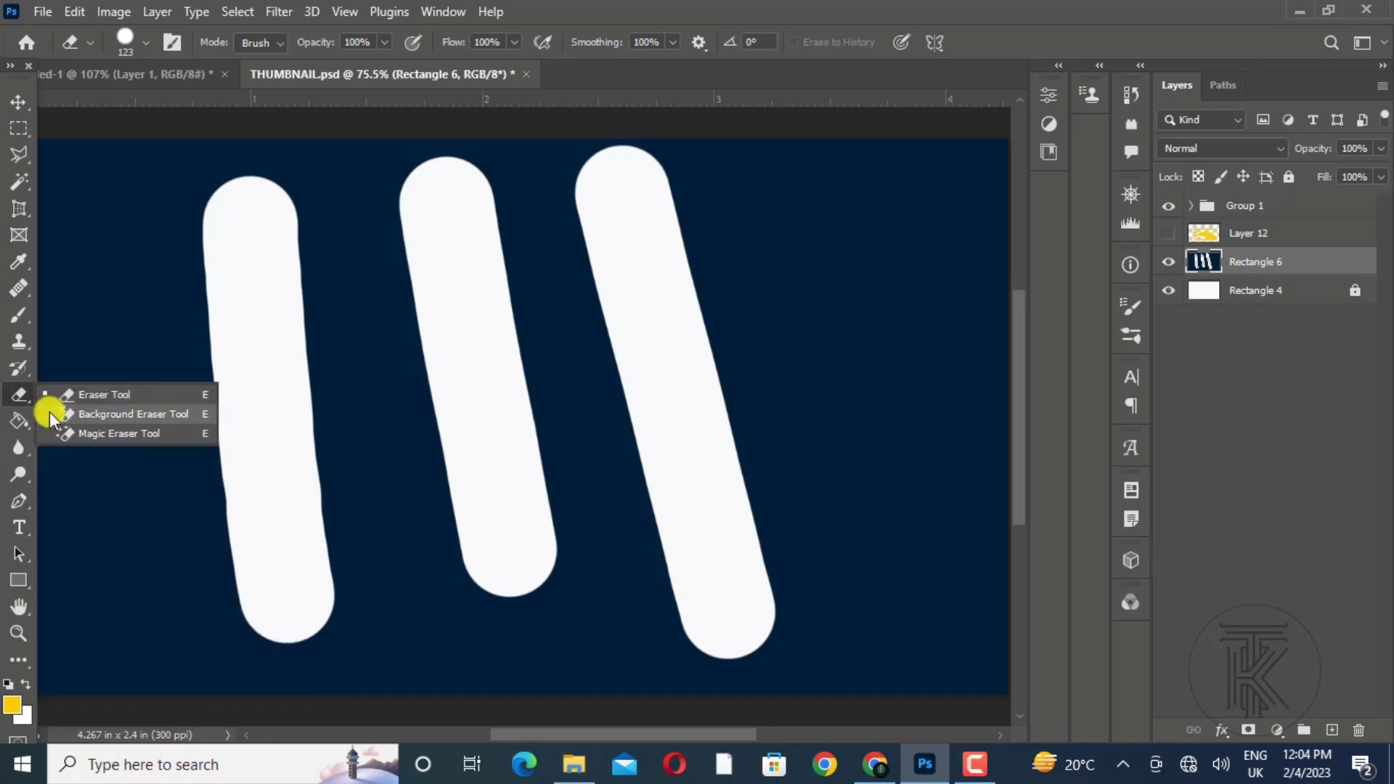